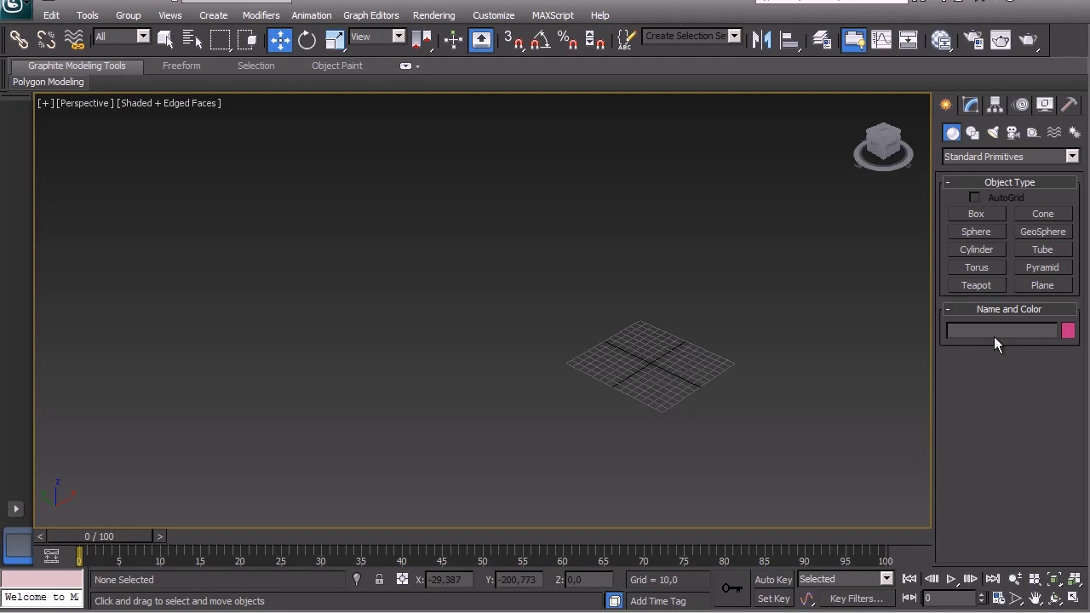
Draw a flat green box on the grid
{"action": "left_click", "coordinate": [968, 223]}
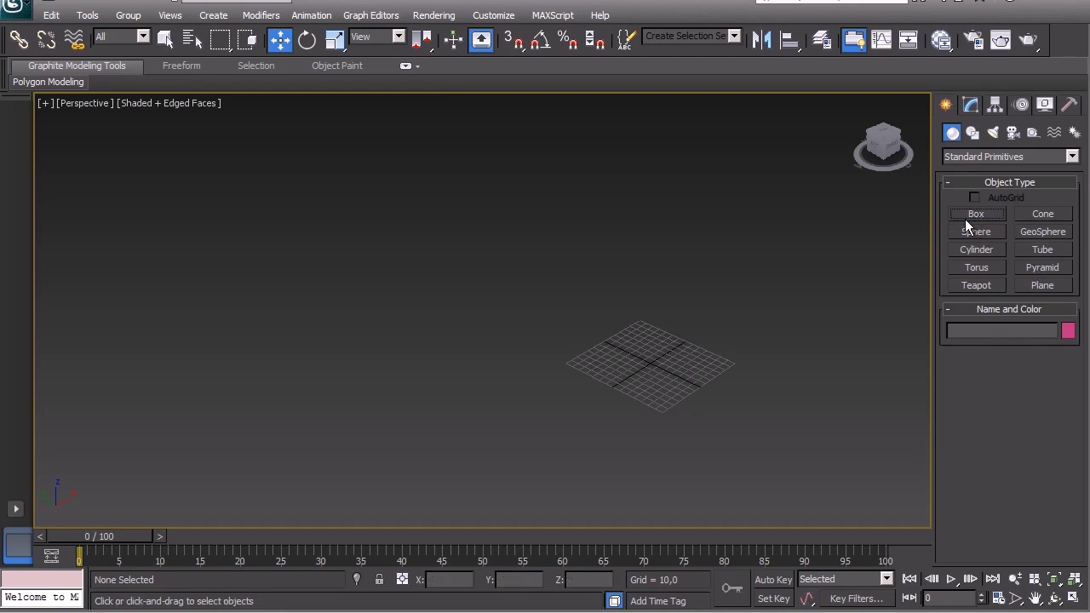
{"action": "mouse_move", "coordinate": [693, 350]}
{"action": "middle_mouse_down", "text": "alt"}
{"action": "mouse_move", "coordinate": [659, 355]}
{"action": "mouse_move", "coordinate": [669, 301]}
{"action": "middle_mouse_up", "text": "alt"}
{"action": "left_click_drag", "start_coordinate": [664, 302], "coordinate": [638, 362]}
Clone the box left, then clone both toward the viewer, making a two-by-two square
{"action": "key", "text": "w"}
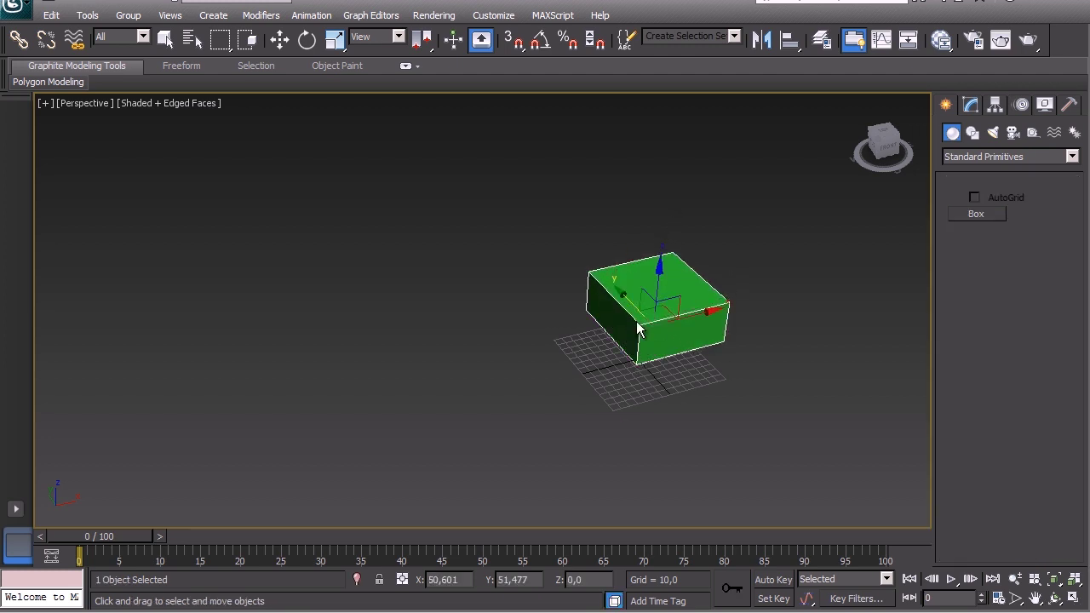
{"action": "left_click_drag", "start_coordinate": [694, 312], "coordinate": [545, 320], "text": "shift"}
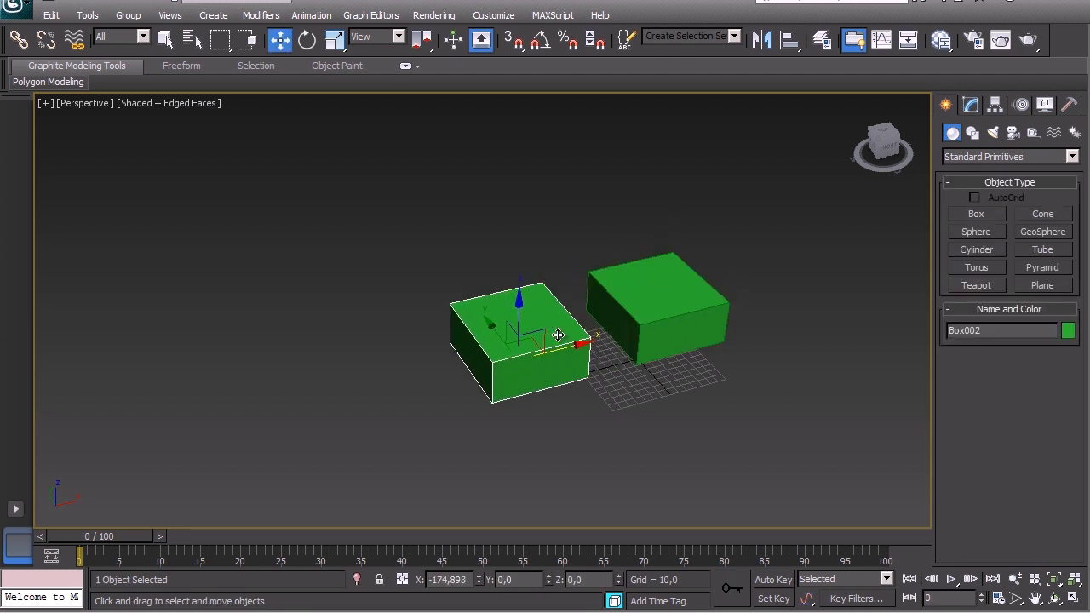
{"action": "left_click", "coordinate": [545, 376]}
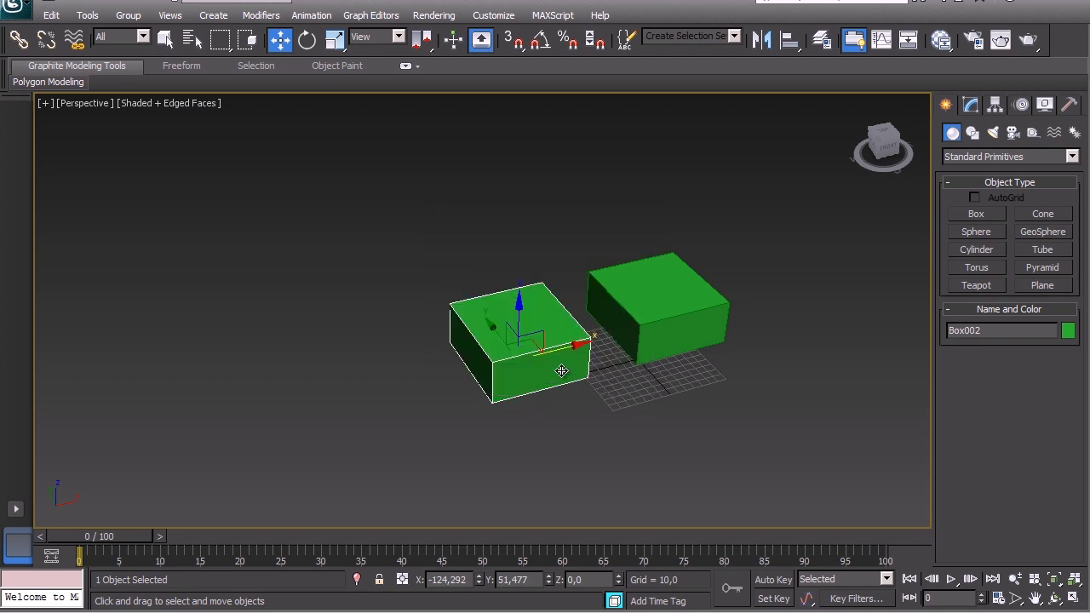
{"action": "key", "text": "ctrl+a"}
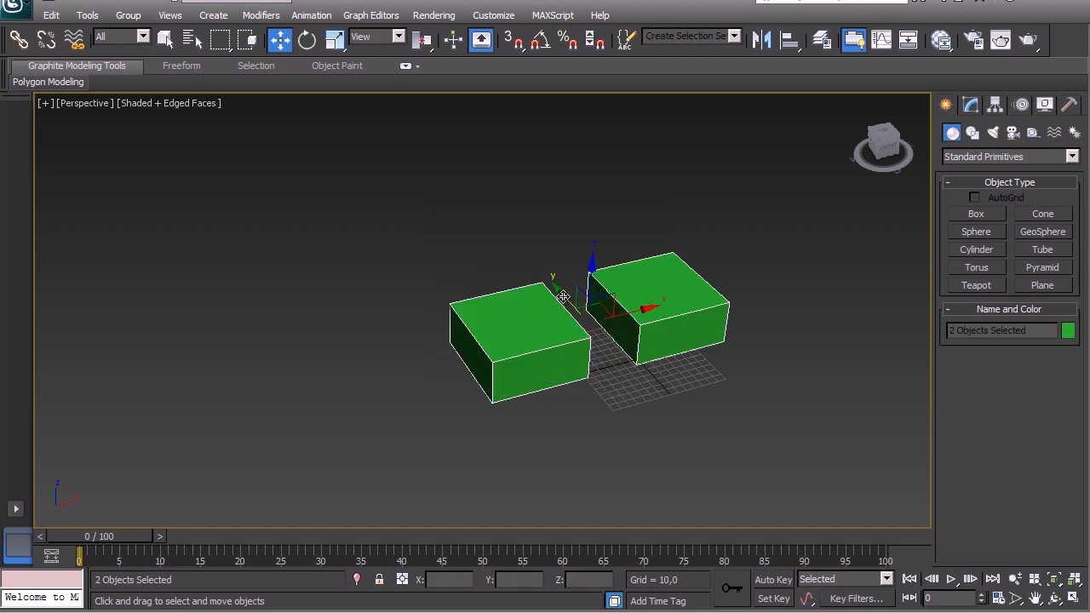
{"action": "left_click_drag", "start_coordinate": [562, 296], "coordinate": [629, 401], "text": "shift"}
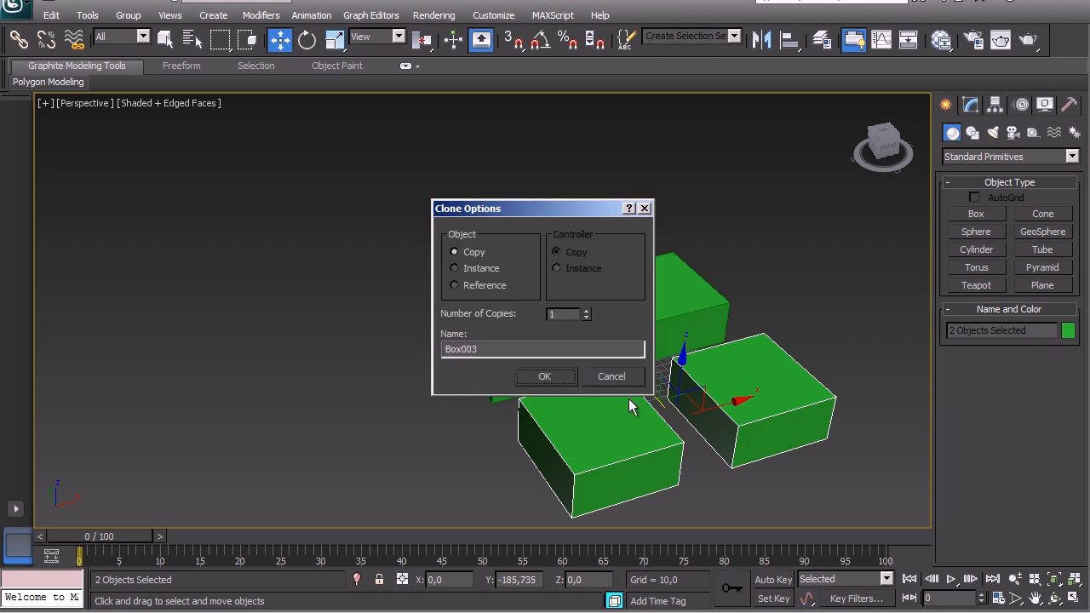
{"action": "left_click", "coordinate": [564, 380]}
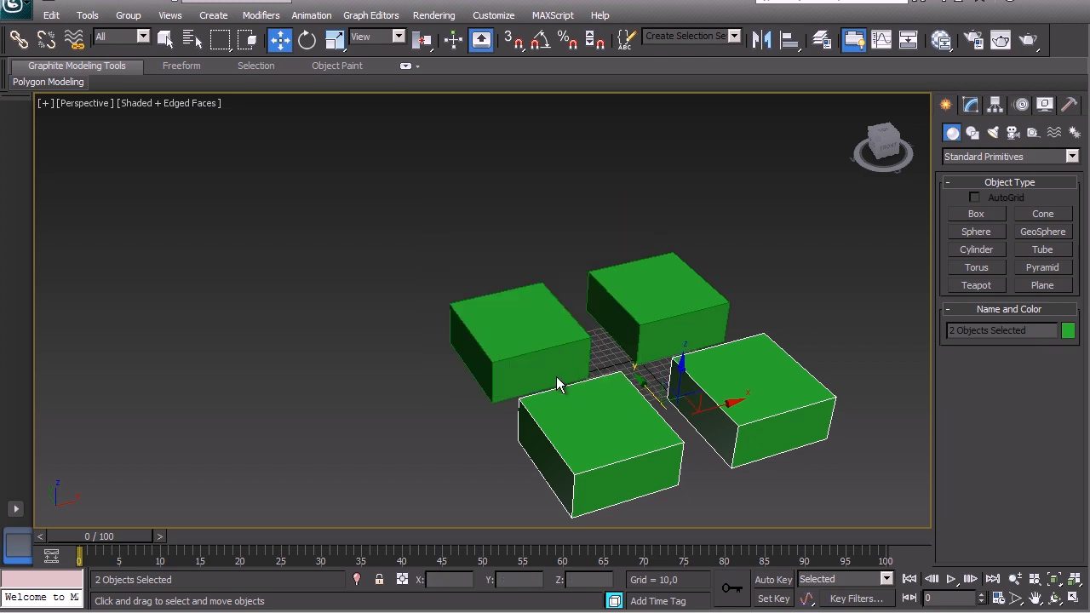
{"action": "left_click", "coordinate": [998, 158]}
Choose Bayron Tools, open the Katana 1.0 window, move it aside, and select all four boxes
{"action": "left_click", "coordinate": [956, 329]}
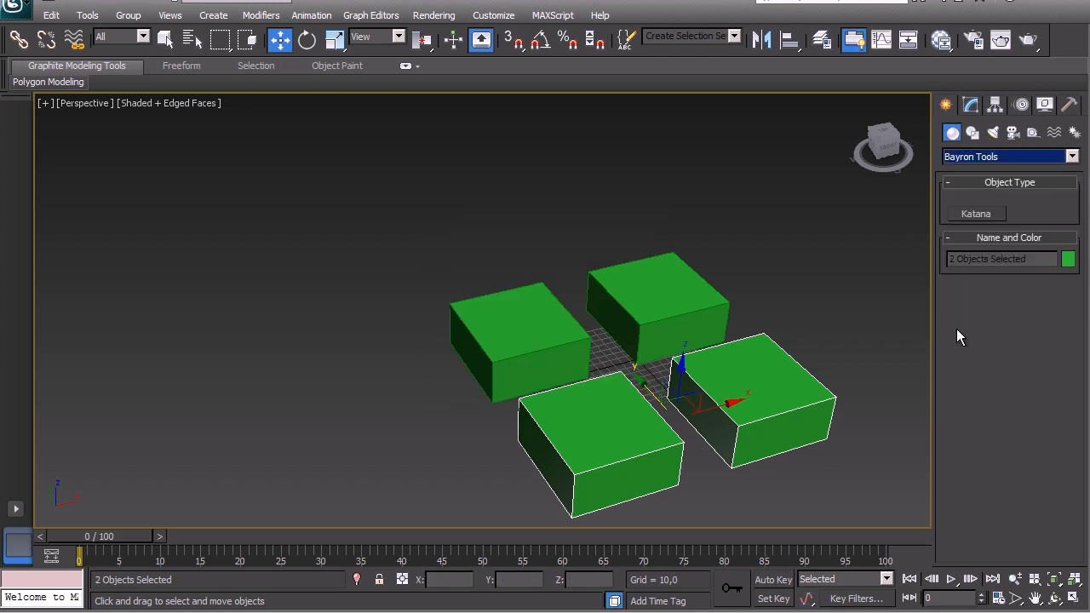
{"action": "left_click", "coordinate": [975, 214]}
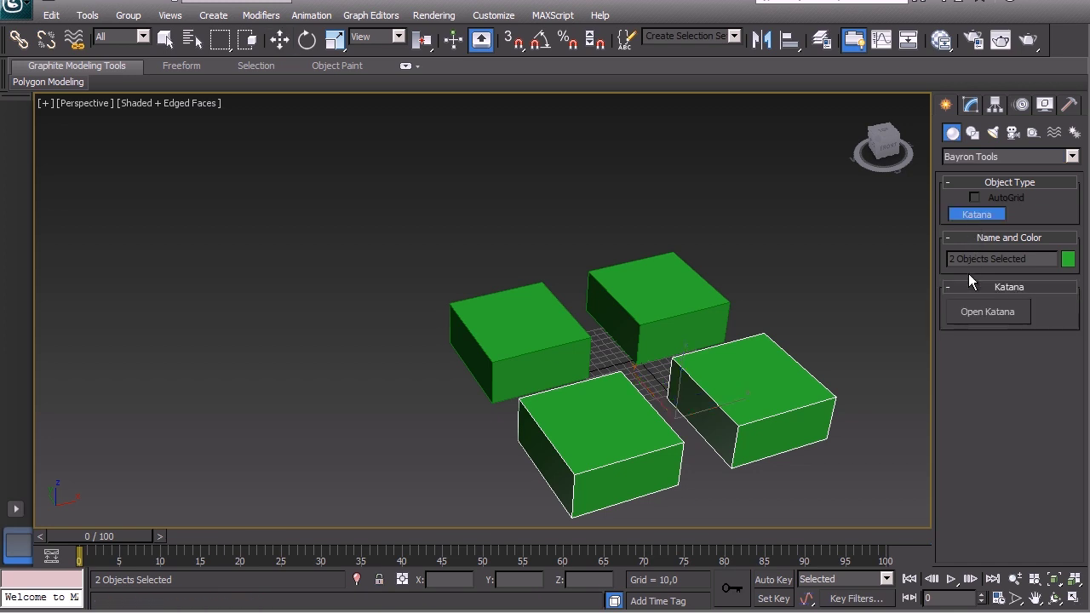
{"action": "left_click", "coordinate": [968, 311]}
{"action": "left_click_drag", "start_coordinate": [608, 147], "coordinate": [179, 143]}
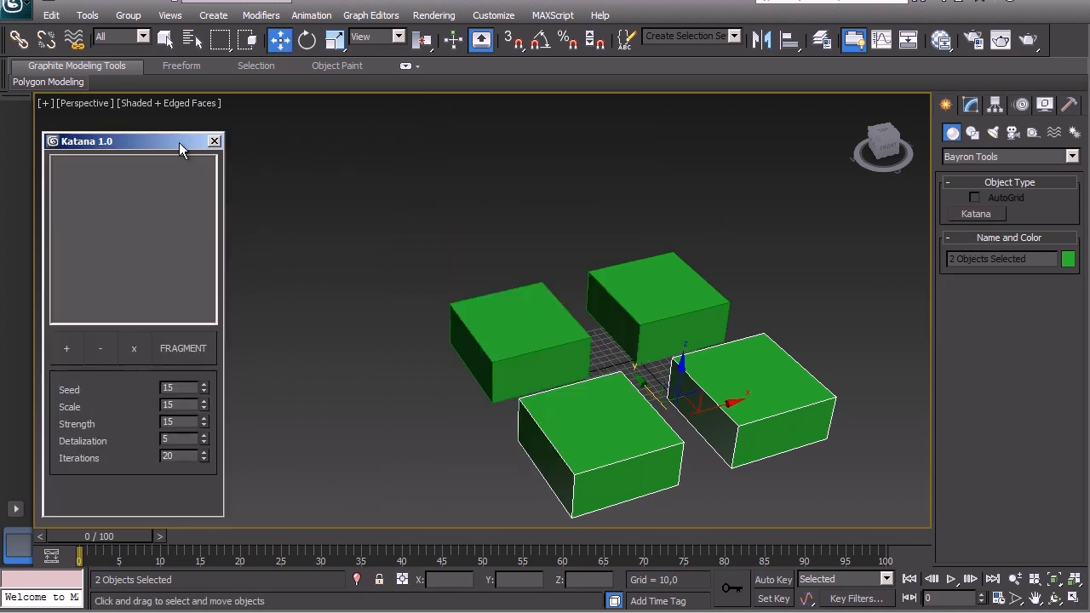
{"action": "key", "text": "ctrl+a"}
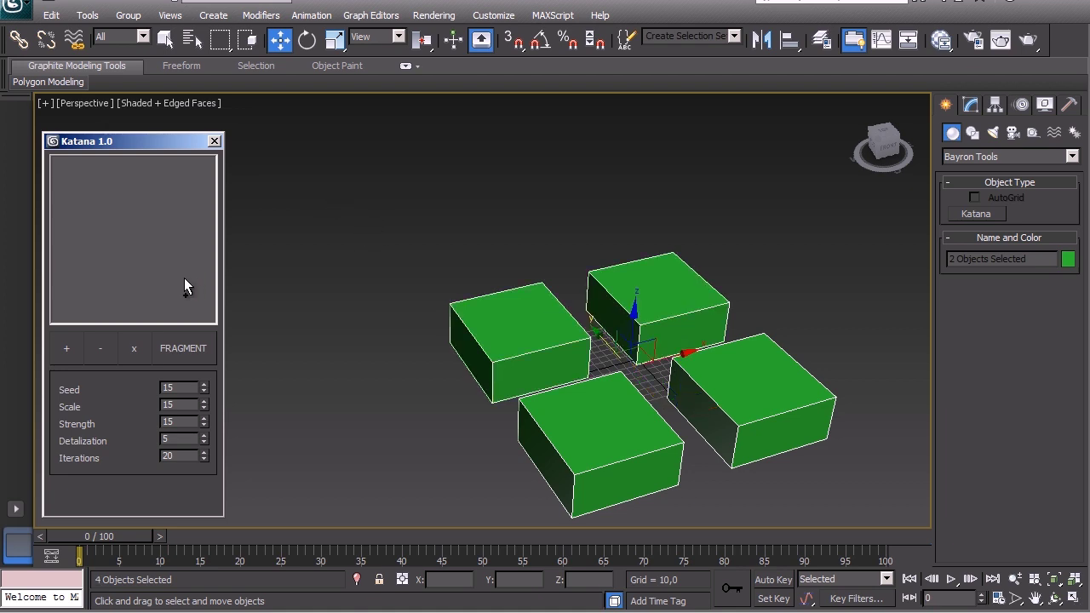
Add Box001–Box004 to Katana's list, test removing and clearing entries, re-add all four, and fragment
{"action": "left_click", "coordinate": [66, 348]}
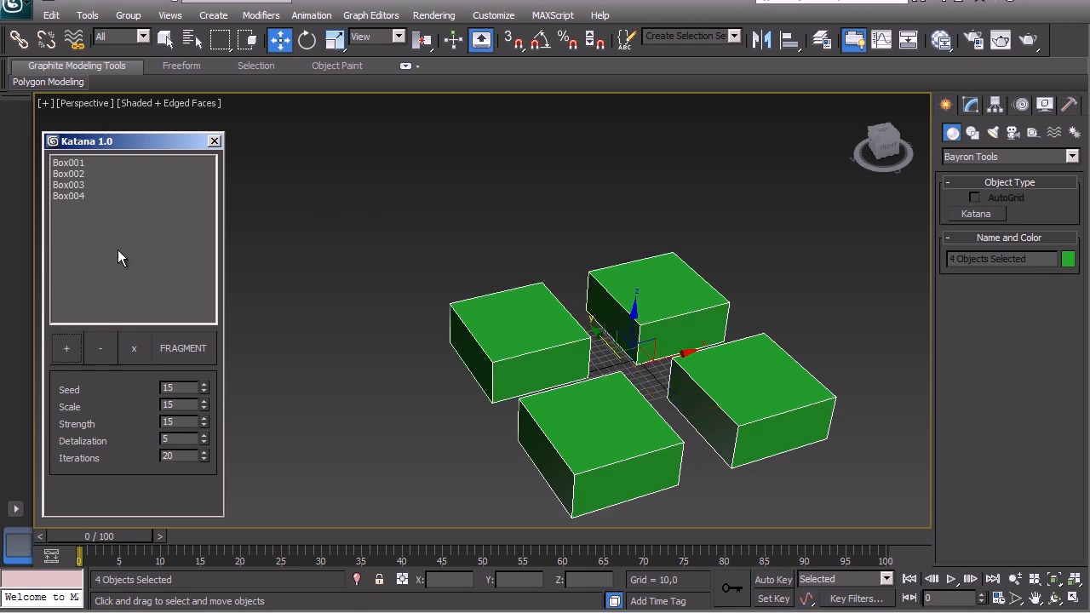
{"action": "left_click", "coordinate": [89, 173]}
{"action": "left_click", "coordinate": [90, 185], "text": "ctrl"}
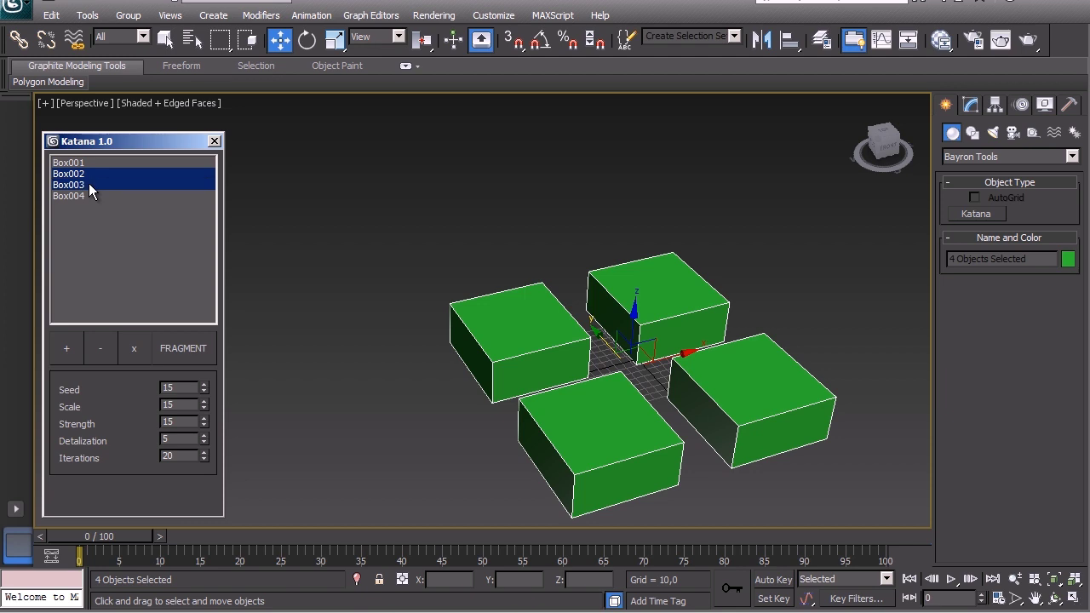
{"action": "left_click", "coordinate": [99, 339]}
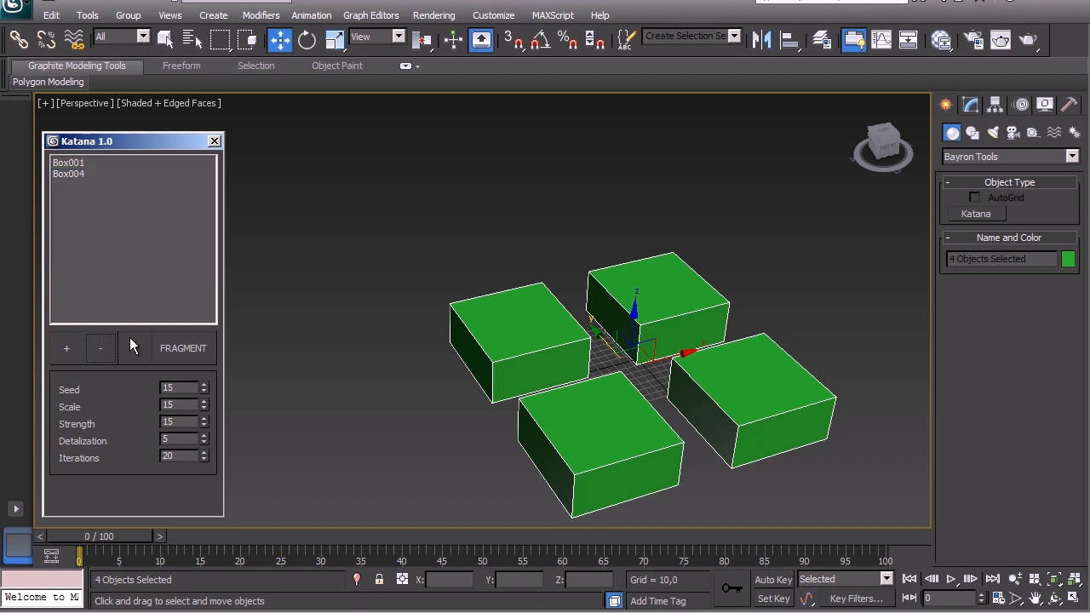
{"action": "left_click", "coordinate": [137, 346]}
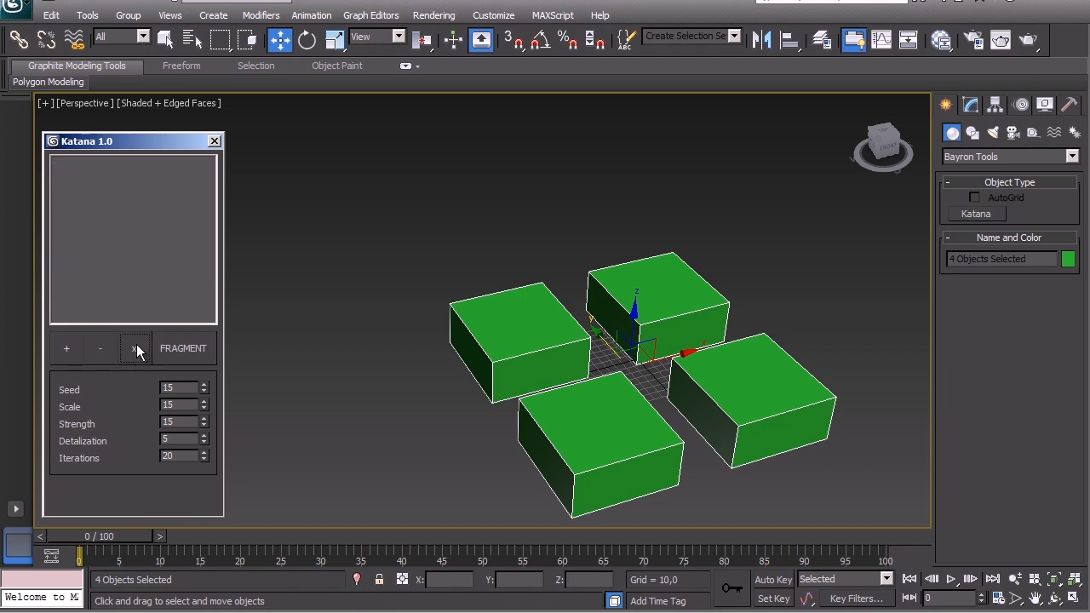
{"action": "left_click", "coordinate": [65, 349]}
{"action": "left_click", "coordinate": [180, 349]}
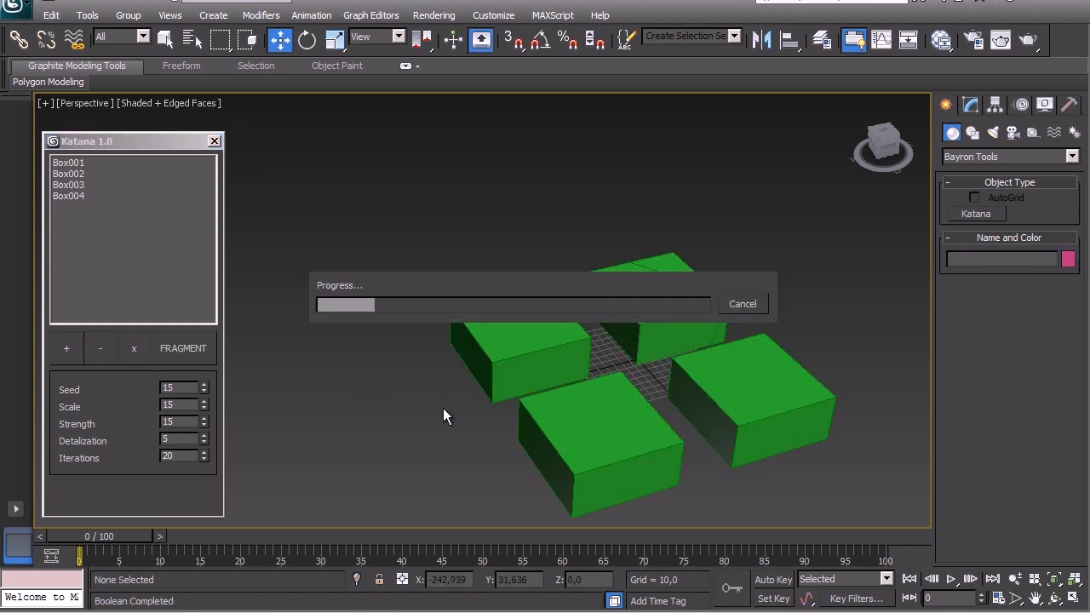
Orbit the viewport from above and around the boxes while they finish fracturing
{"action": "mouse_move", "coordinate": [443, 416]}
{"action": "middle_mouse_down", "text": "alt"}
{"action": "mouse_move", "coordinate": [386, 465]}
{"action": "mouse_move", "coordinate": [414, 343]}
{"action": "middle_mouse_up", "text": "alt"}
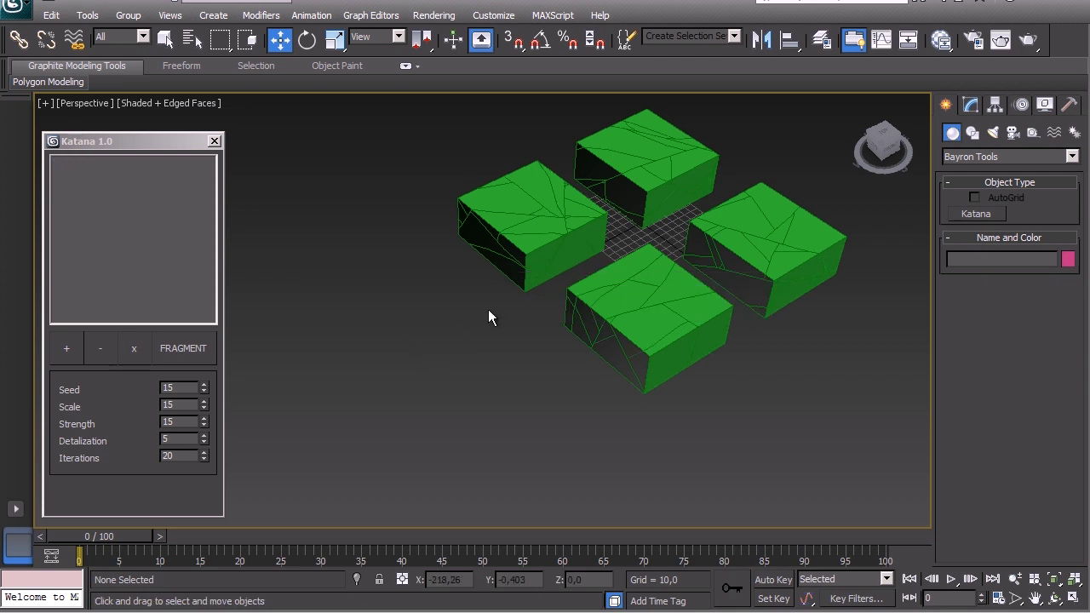
{"action": "mouse_move", "coordinate": [488, 317]}
{"action": "middle_mouse_down", "text": "alt"}
{"action": "mouse_move", "coordinate": [282, 396]}
{"action": "mouse_move", "coordinate": [398, 319]}
{"action": "middle_mouse_up", "text": "alt"}
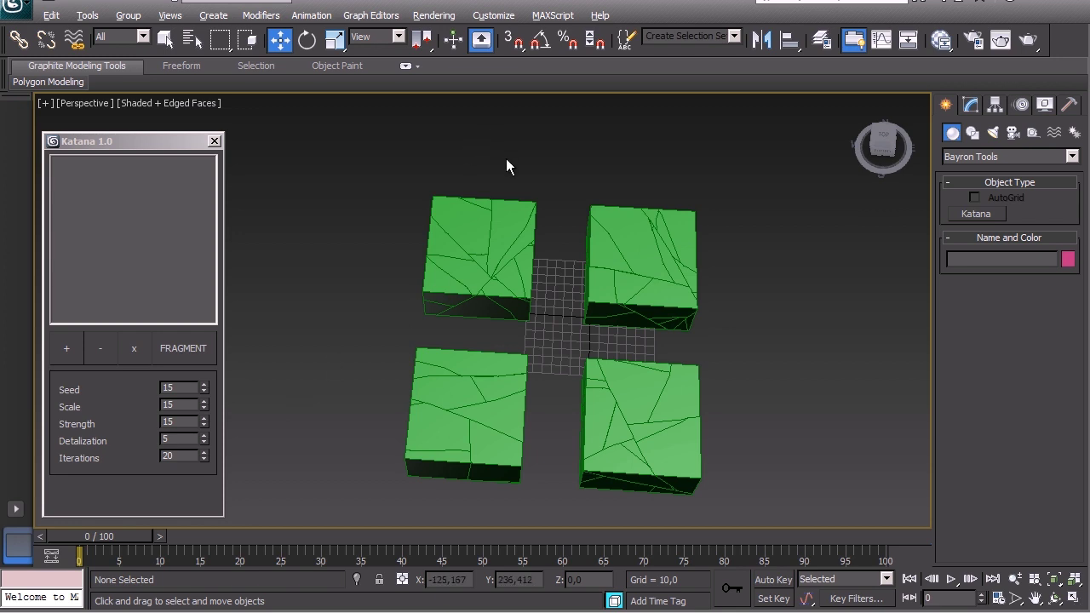
Spread the fragment groups apart, moving upper ones up, left ones left, right ones right
{"action": "left_click_drag", "start_coordinate": [489, 135], "coordinate": [610, 247]}
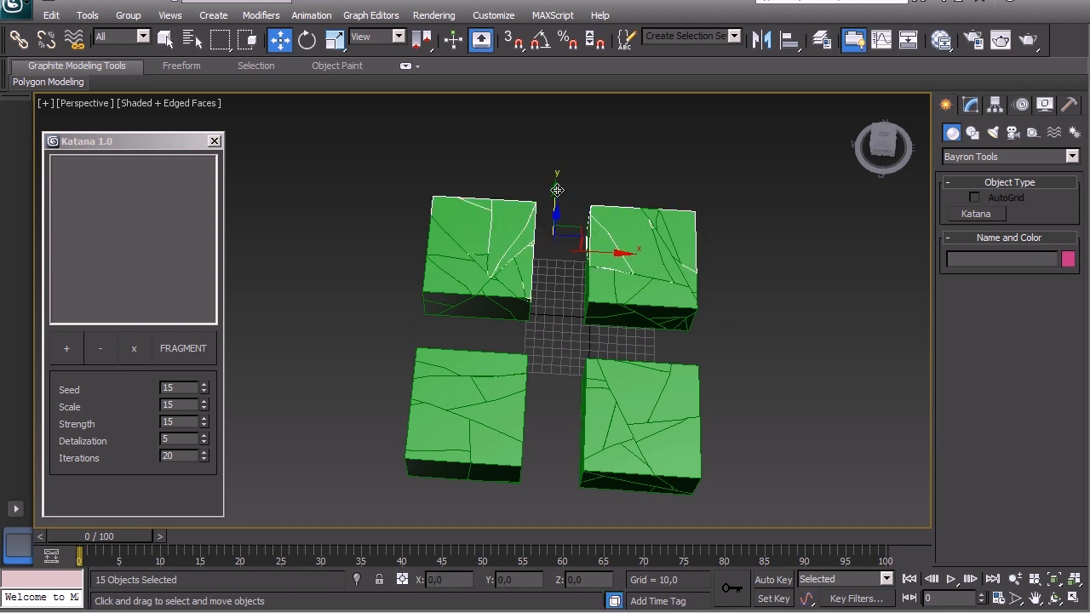
{"action": "left_click_drag", "start_coordinate": [559, 179], "coordinate": [559, 98]}
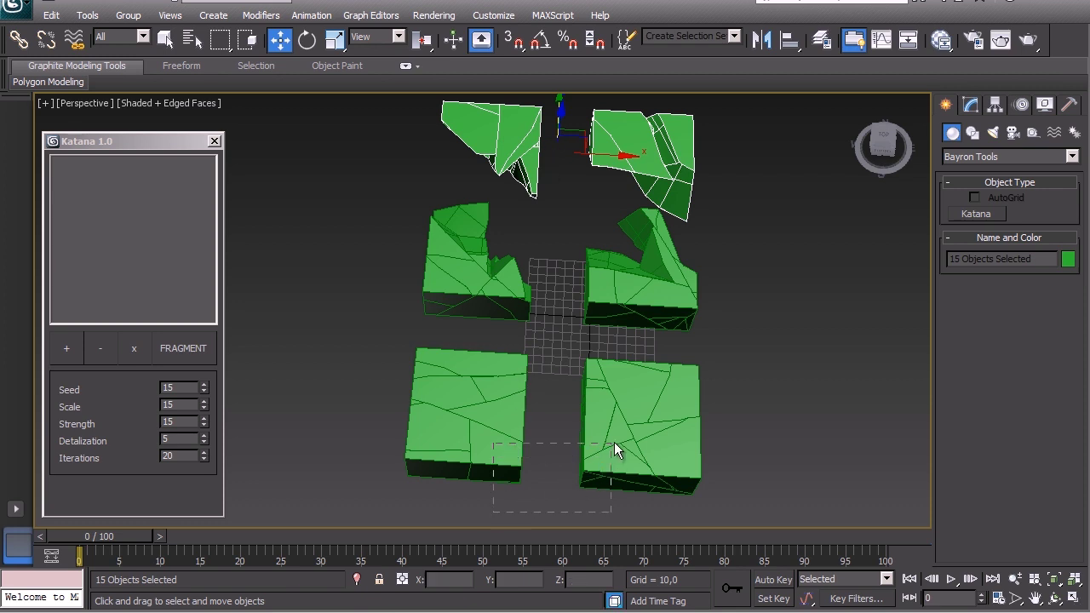
{"action": "mouse_move", "coordinate": [614, 442]}
{"action": "left_mouse_down"}
{"action": "mouse_move", "coordinate": [577, 412]}
{"action": "mouse_move", "coordinate": [552, 481]}
{"action": "left_mouse_up"}
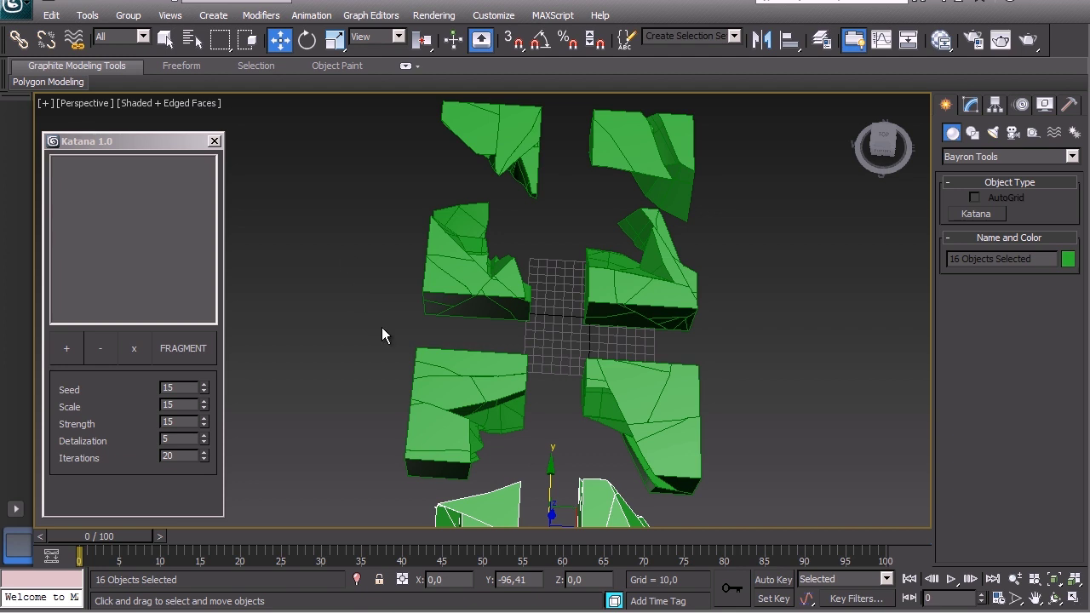
{"action": "left_click_drag", "start_coordinate": [348, 263], "coordinate": [441, 378]}
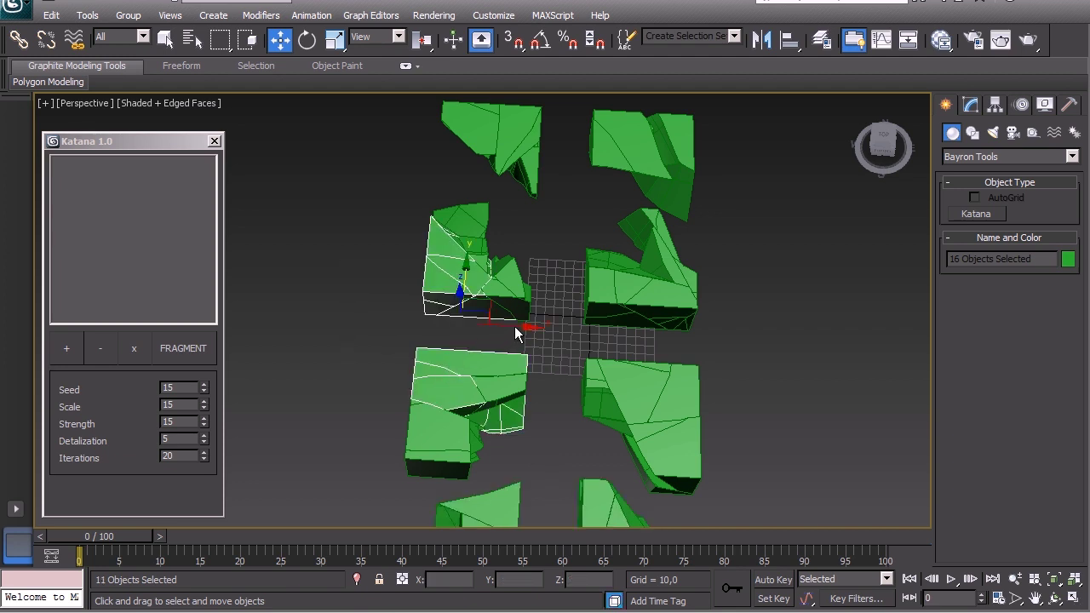
{"action": "left_click_drag", "start_coordinate": [444, 321], "coordinate": [390, 315]}
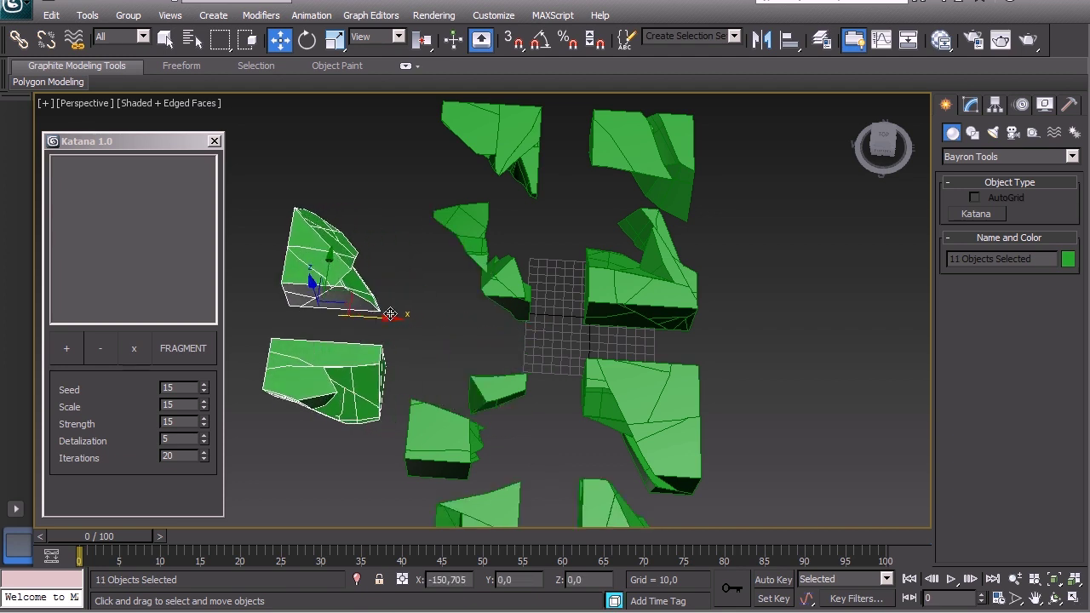
{"action": "left_click_drag", "start_coordinate": [777, 289], "coordinate": [681, 388]}
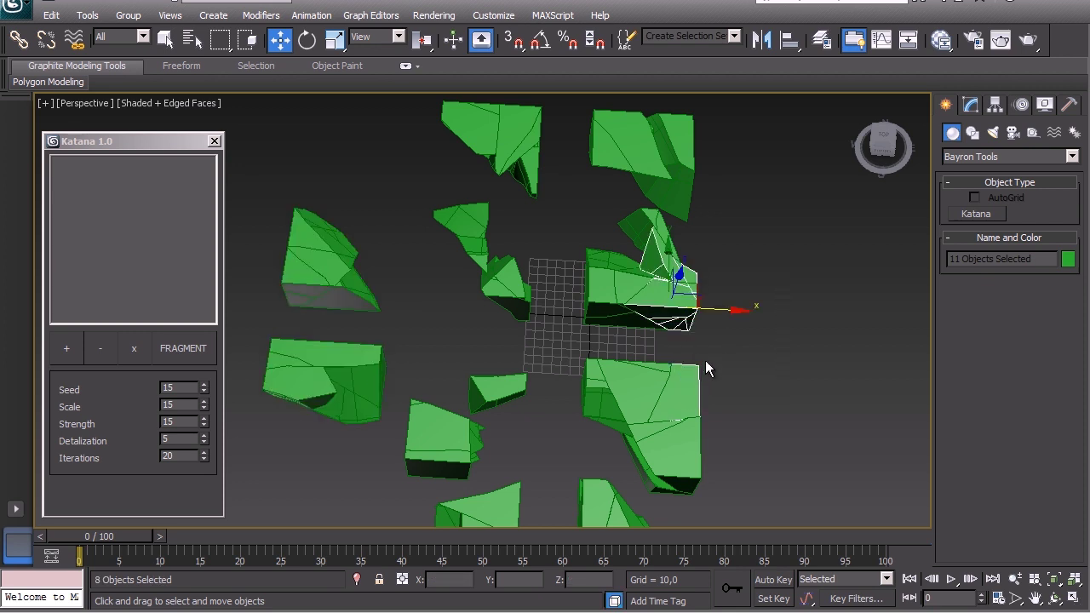
{"action": "left_click_drag", "start_coordinate": [712, 308], "coordinate": [796, 329]}
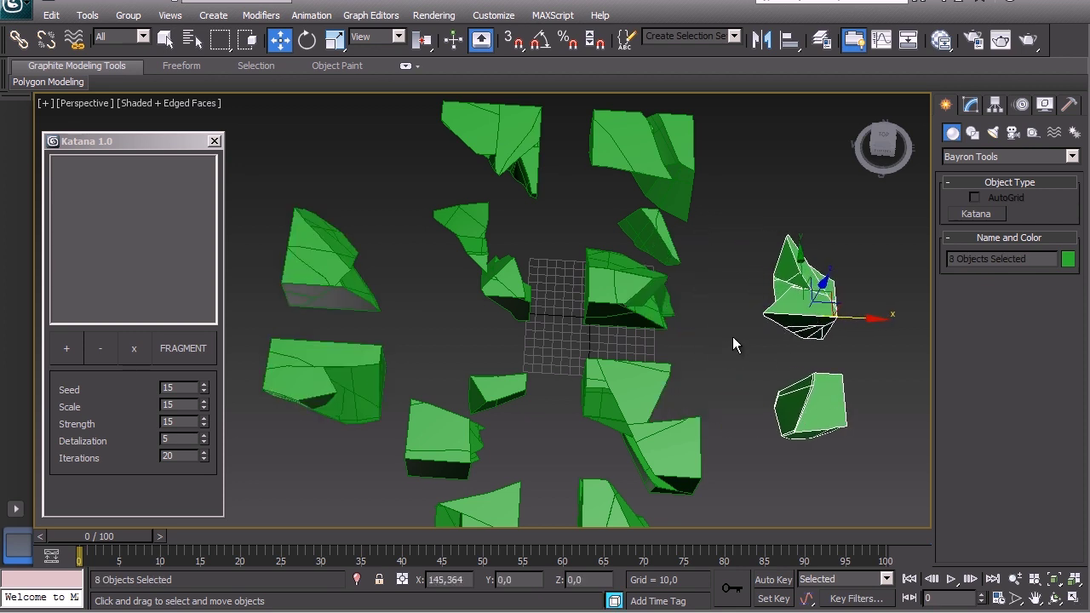
Select all 84 fragments and delete them, leaving the bare grid
{"action": "middle_click_drag", "start_coordinate": [732, 336], "coordinate": [753, 186], "text": "alt"}
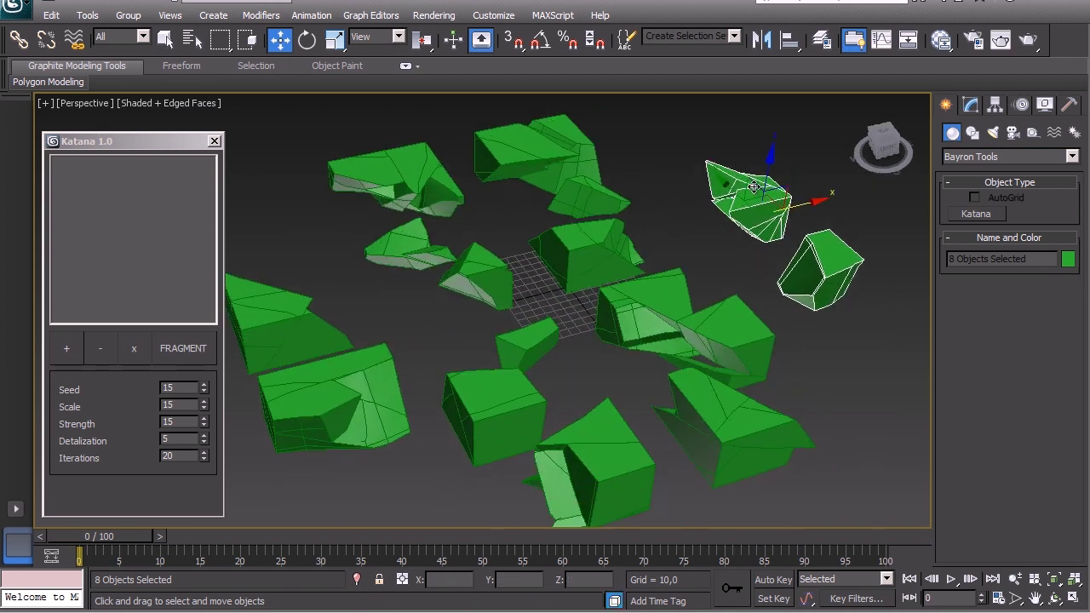
{"action": "key", "text": "ctrl+a"}
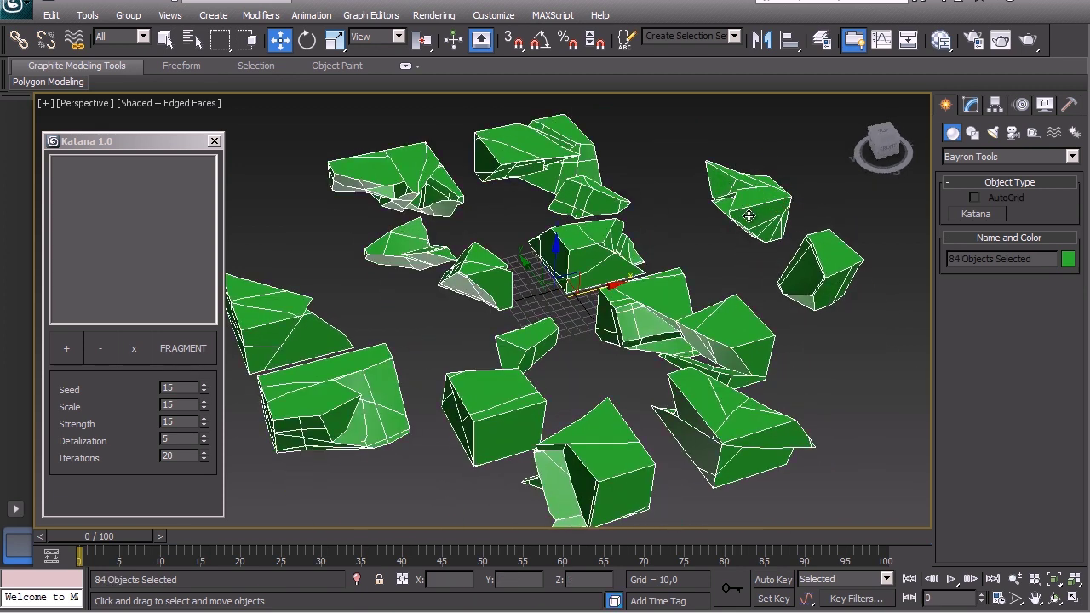
{"action": "key", "text": "Delete"}
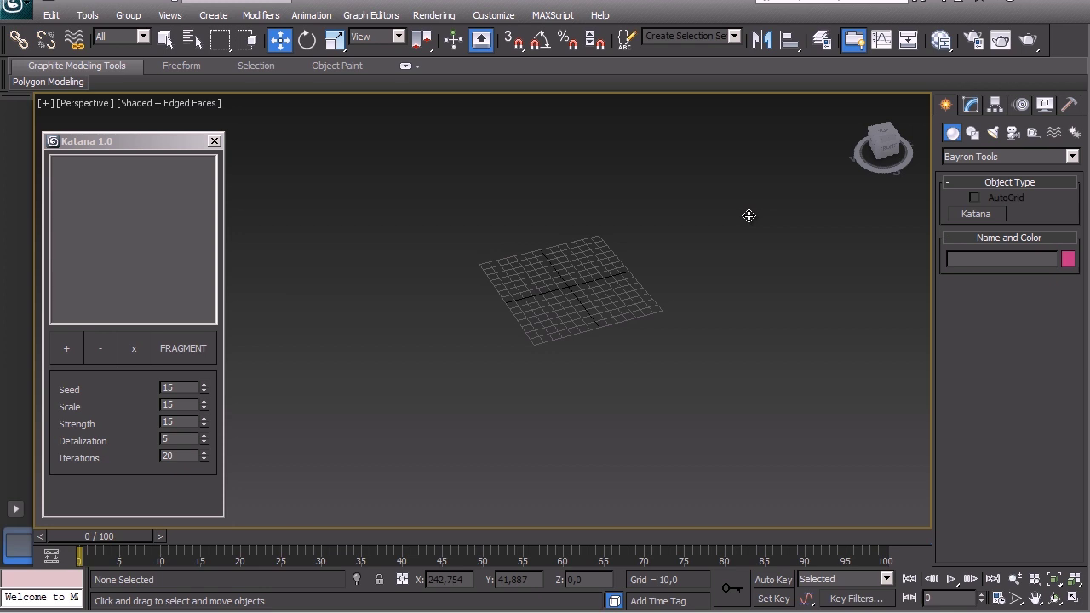
Draw a Standard Primitives box about 224 × 210 units and 49.5 high
{"action": "left_click", "coordinate": [970, 157]}
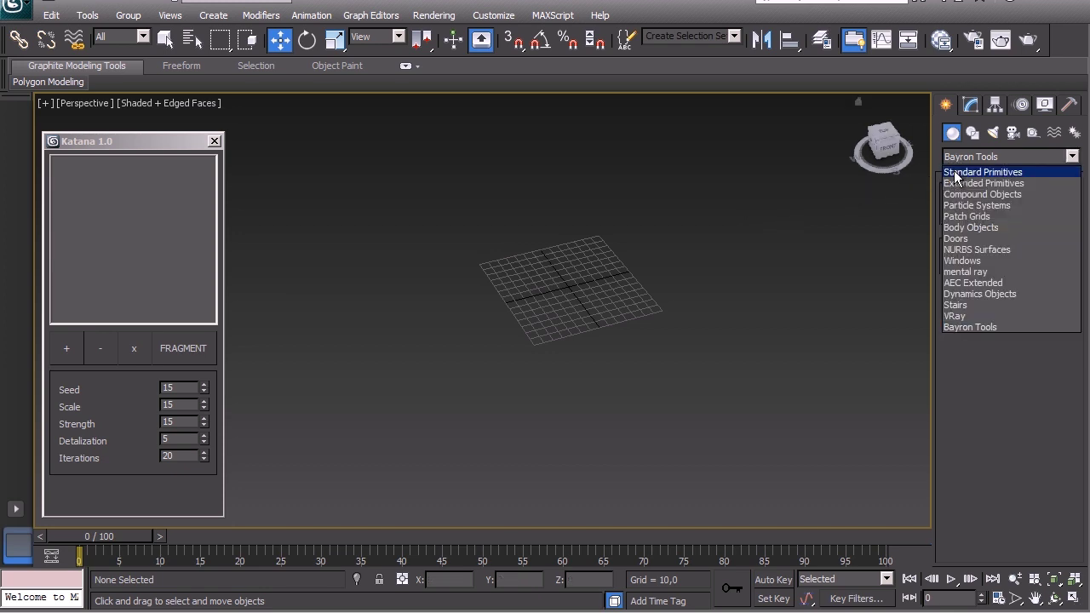
{"action": "left_click", "coordinate": [955, 169]}
{"action": "left_click", "coordinate": [973, 213]}
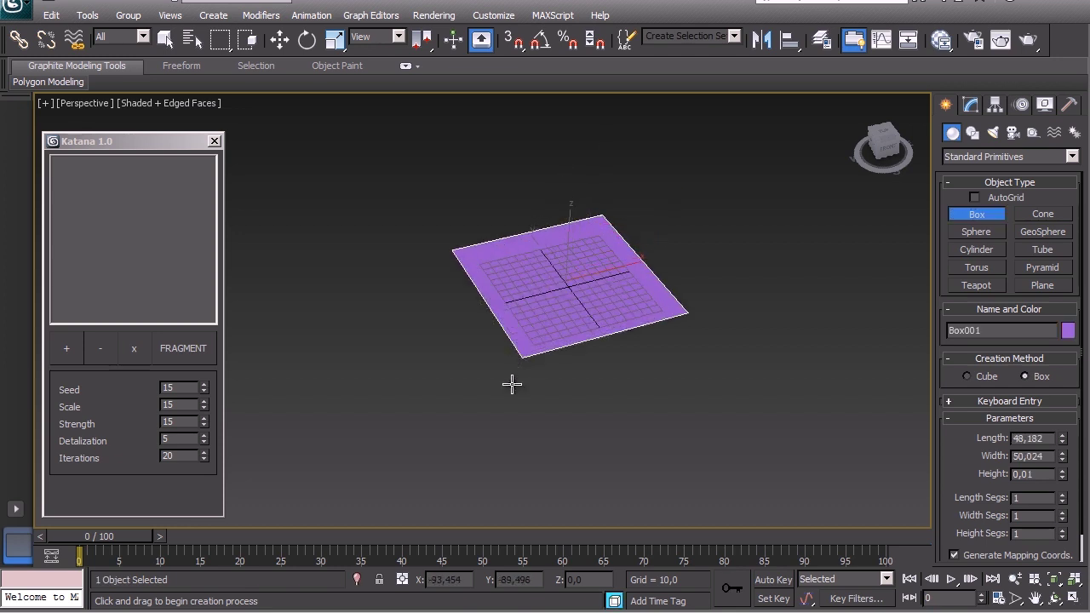
{"action": "left_click_drag", "start_coordinate": [596, 223], "coordinate": [508, 390]}
{"action": "left_click", "coordinate": [506, 340]}
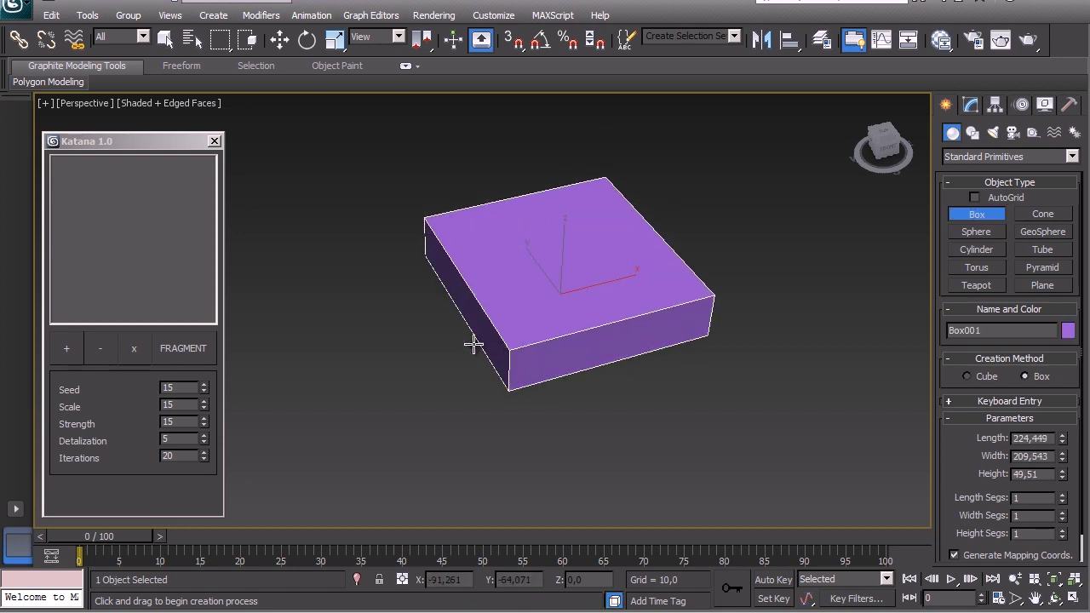
Add the purple box to Katana's list and set Detalization to 25
{"action": "left_click", "coordinate": [63, 352]}
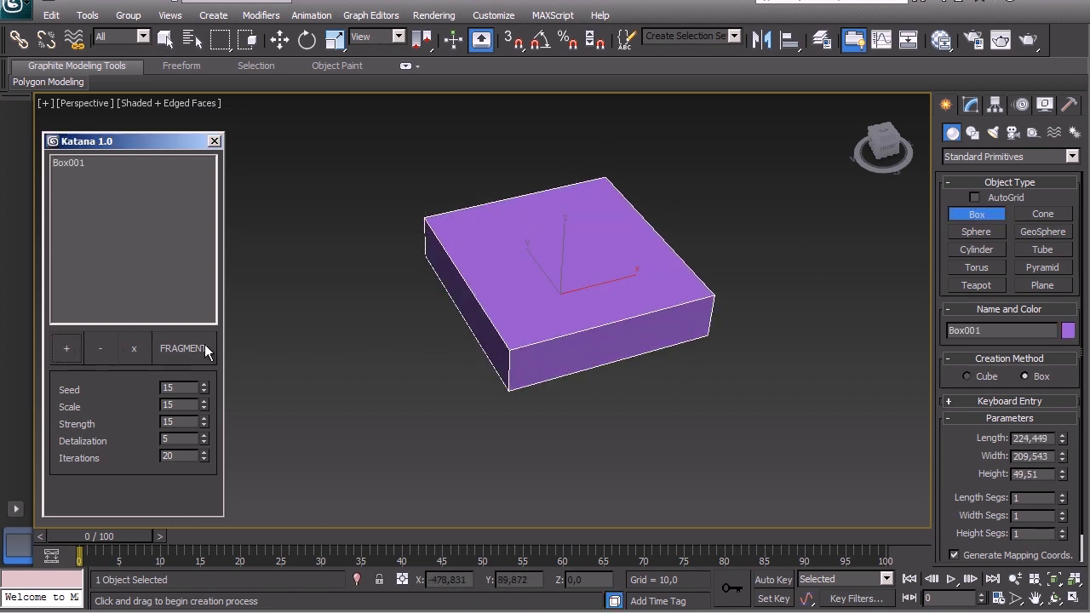
{"action": "right_click", "coordinate": [292, 342]}
{"action": "key", "text": "w"}
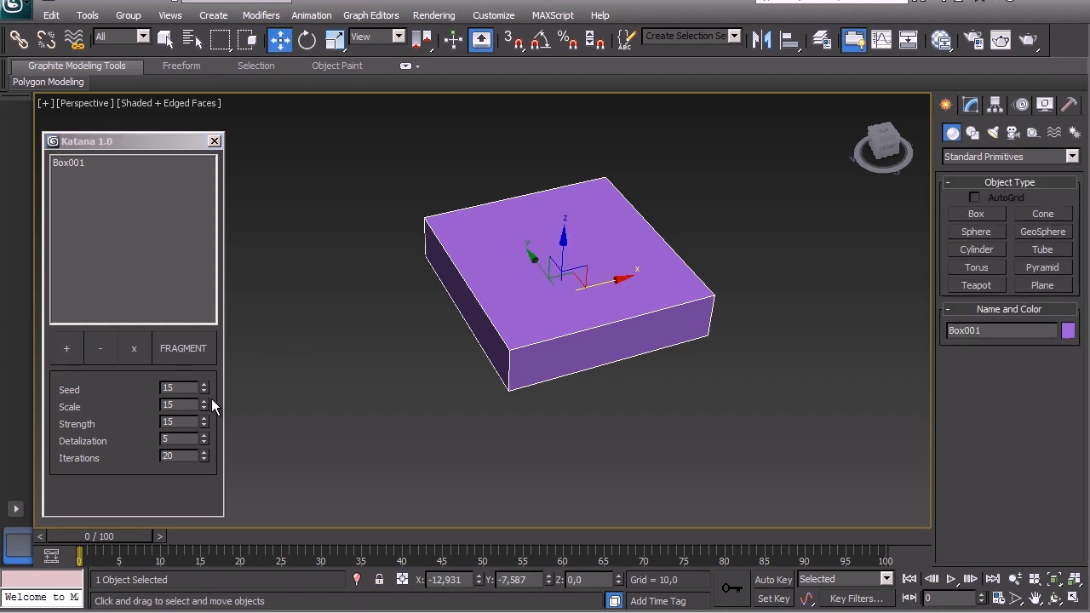
{"action": "left_click_drag", "start_coordinate": [180, 438], "coordinate": [161, 438]}
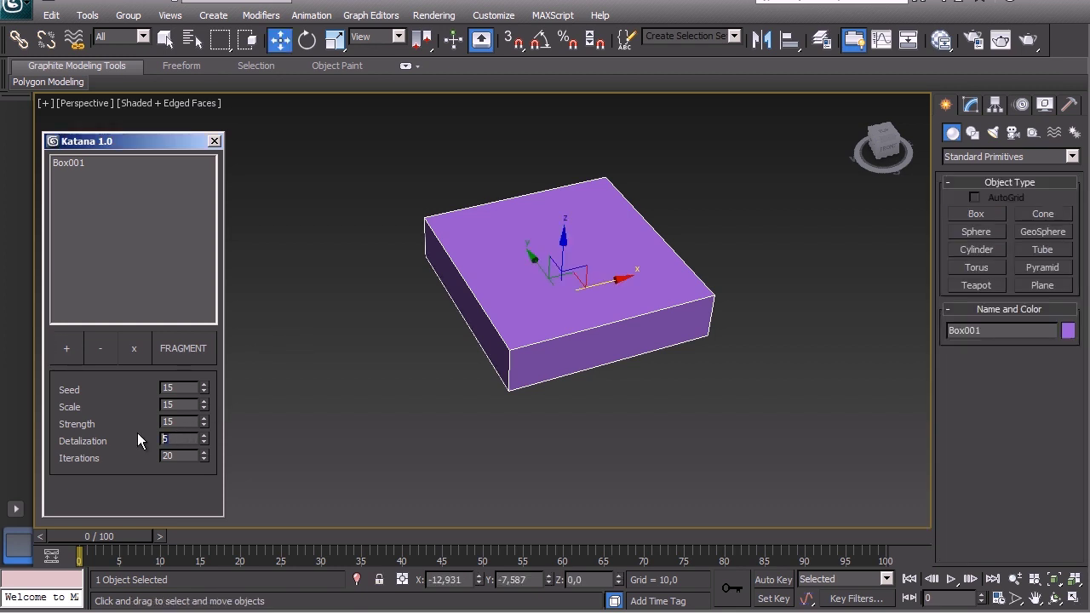
{"action": "type", "text": "25"}
{"action": "key", "text": "Return"}
Fragment the box, then orbit in and select the fragment part_009
{"action": "left_click", "coordinate": [171, 350]}
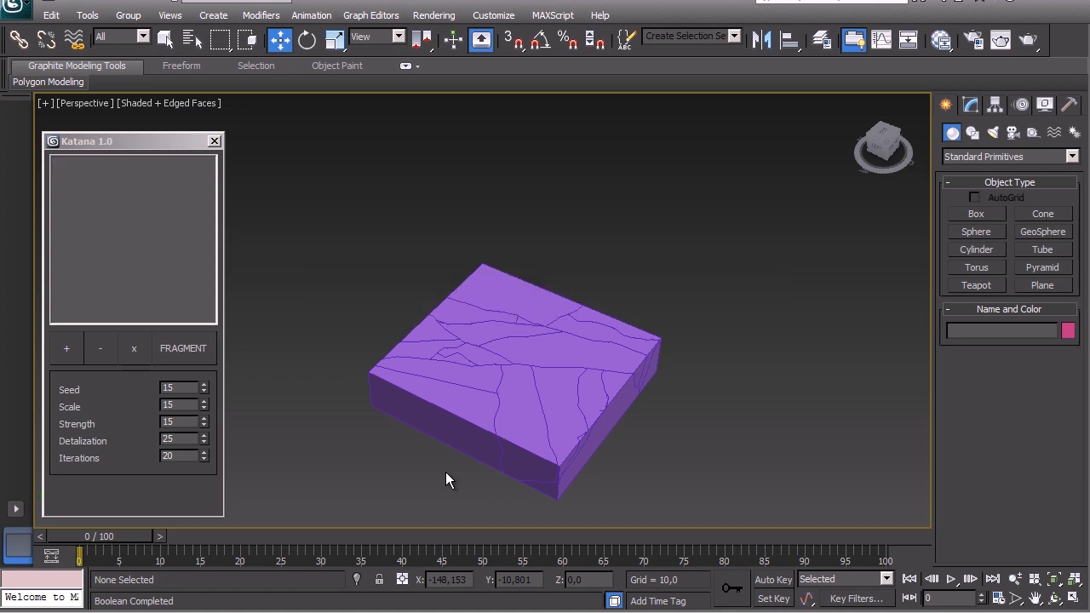
{"action": "mouse_move", "coordinate": [443, 469]}
{"action": "middle_mouse_down", "text": "alt"}
{"action": "mouse_move", "coordinate": [389, 457]}
{"action": "mouse_move", "coordinate": [507, 377]}
{"action": "mouse_move", "coordinate": [530, 380]}
{"action": "middle_mouse_up", "text": "alt"}
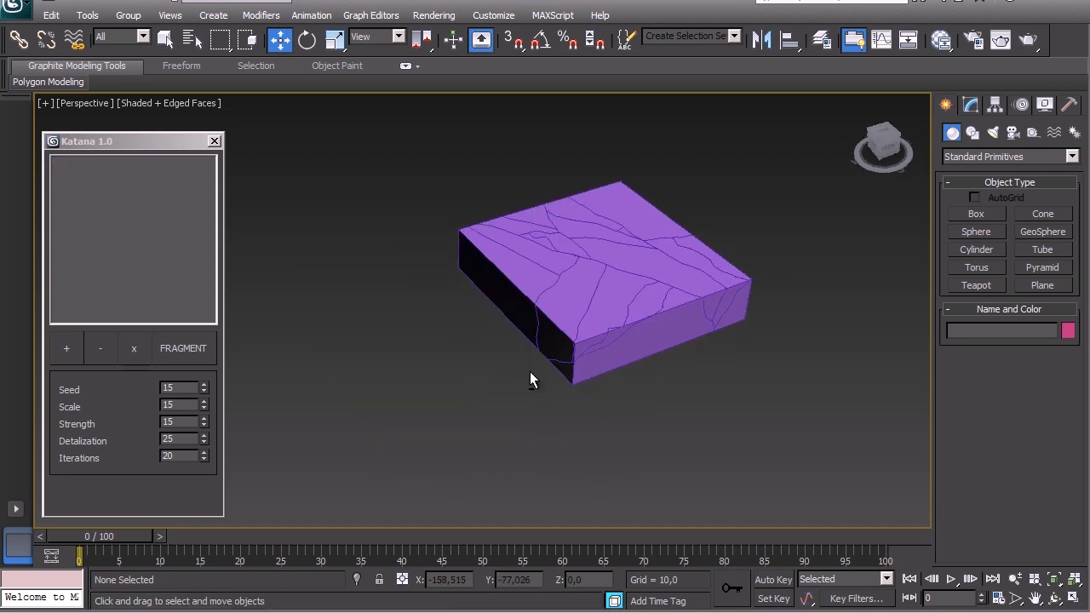
{"action": "left_click", "coordinate": [561, 301]}
Lift part_009 up out of the block and hide the edged faces
{"action": "left_click_drag", "start_coordinate": [588, 270], "coordinate": [606, 255]}
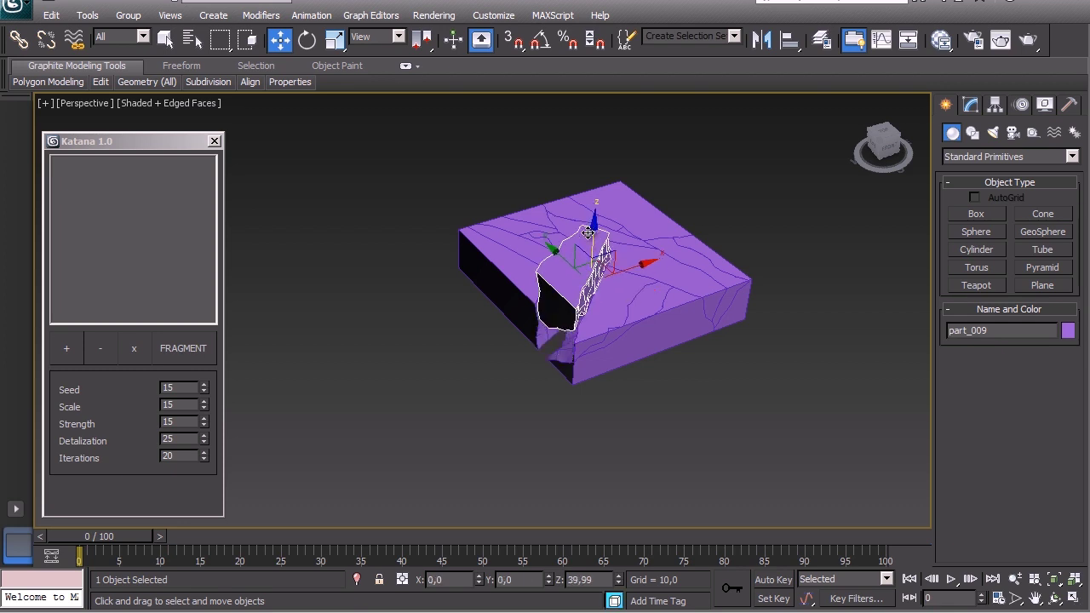
{"action": "mouse_move", "coordinate": [606, 255]}
{"action": "middle_mouse_down", "text": "alt"}
{"action": "mouse_move", "coordinate": [363, 224]}
{"action": "mouse_move", "coordinate": [537, 224]}
{"action": "mouse_move", "coordinate": [547, 258]}
{"action": "middle_mouse_up", "text": "alt"}
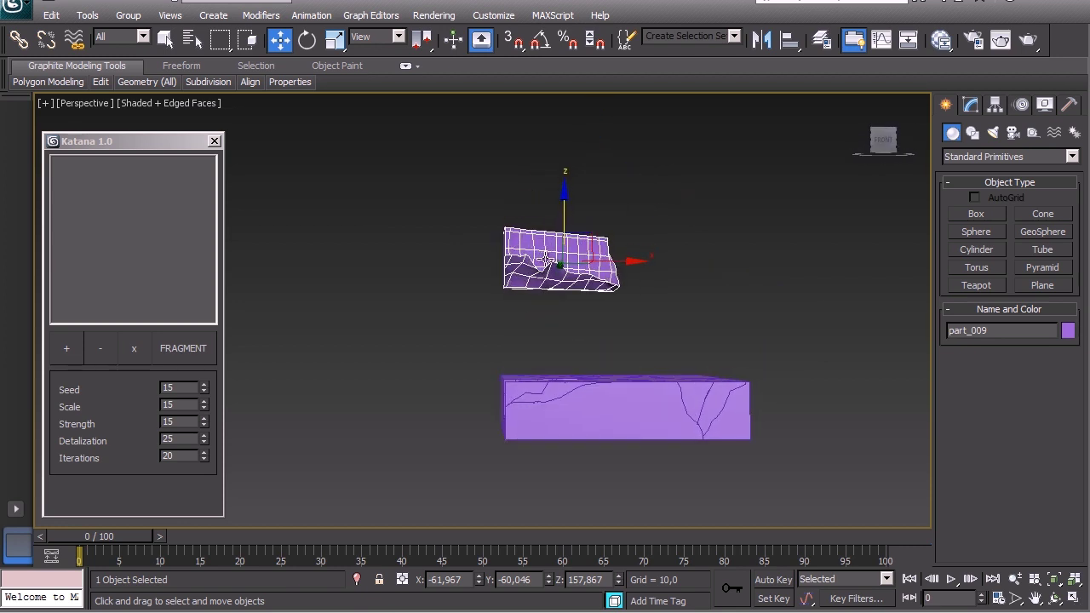
{"action": "key", "text": "F4"}
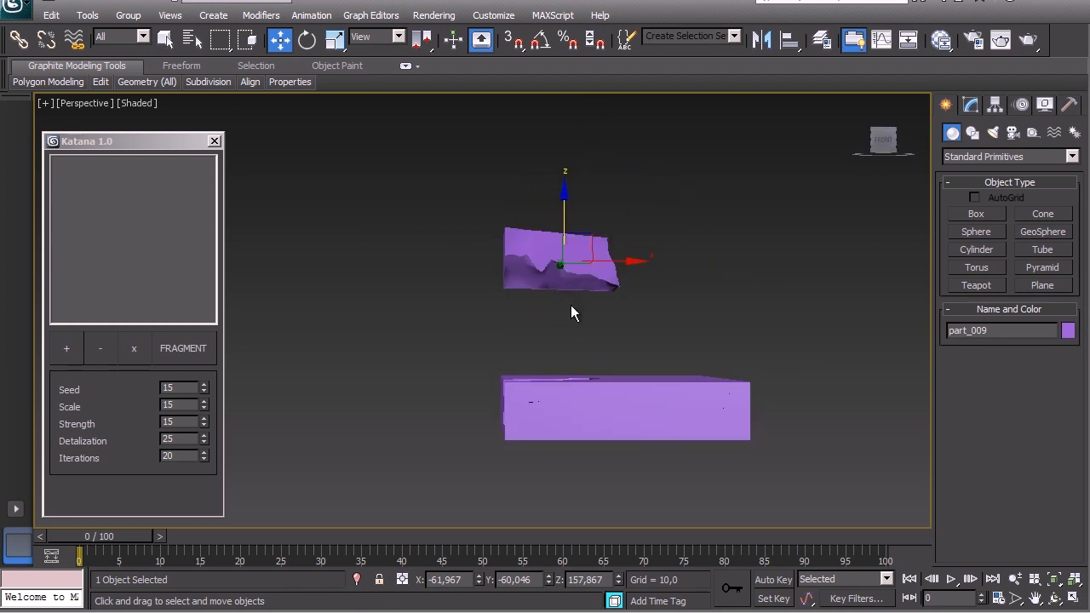
Slide six fragments right to split the block into two halves, then show edged faces again
{"action": "mouse_move", "coordinate": [577, 308]}
{"action": "middle_mouse_down", "text": "alt"}
{"action": "mouse_move", "coordinate": [599, 285]}
{"action": "mouse_move", "coordinate": [668, 273]}
{"action": "mouse_move", "coordinate": [647, 271]}
{"action": "mouse_move", "coordinate": [577, 326]}
{"action": "mouse_move", "coordinate": [603, 358]}
{"action": "mouse_move", "coordinate": [663, 356]}
{"action": "mouse_move", "coordinate": [632, 358]}
{"action": "mouse_move", "coordinate": [693, 333]}
{"action": "middle_mouse_up", "text": "alt"}
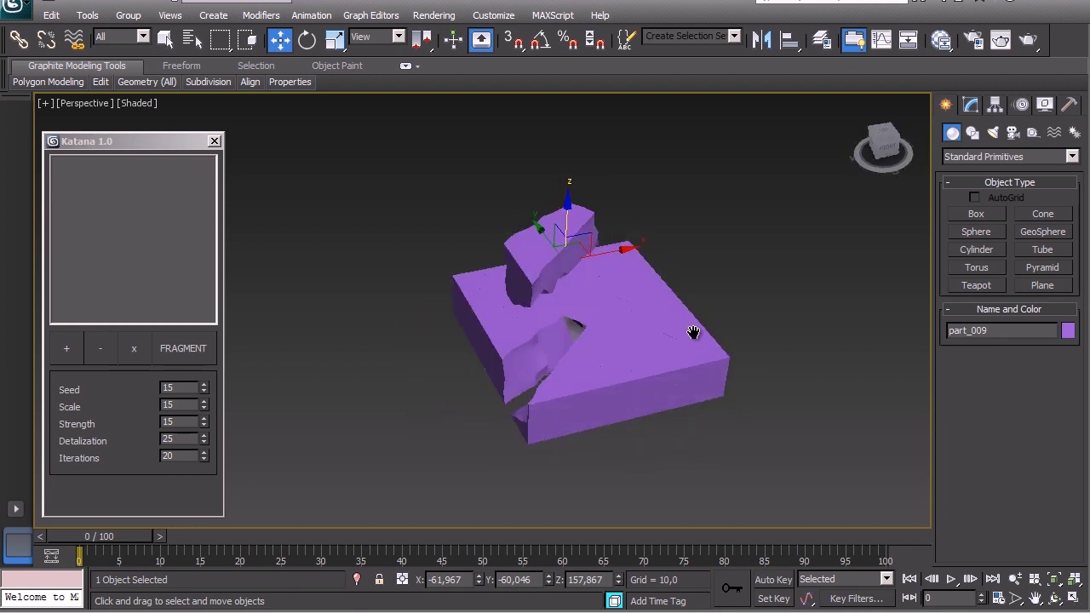
{"action": "left_click_drag", "start_coordinate": [668, 416], "coordinate": [681, 402]}
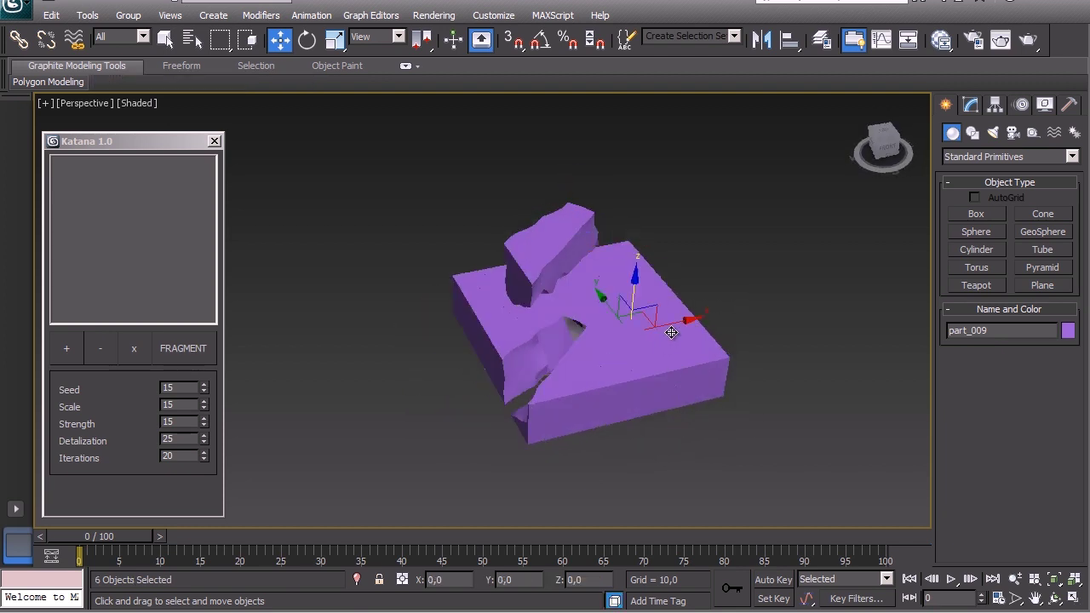
{"action": "left_click_drag", "start_coordinate": [715, 311], "coordinate": [788, 294]}
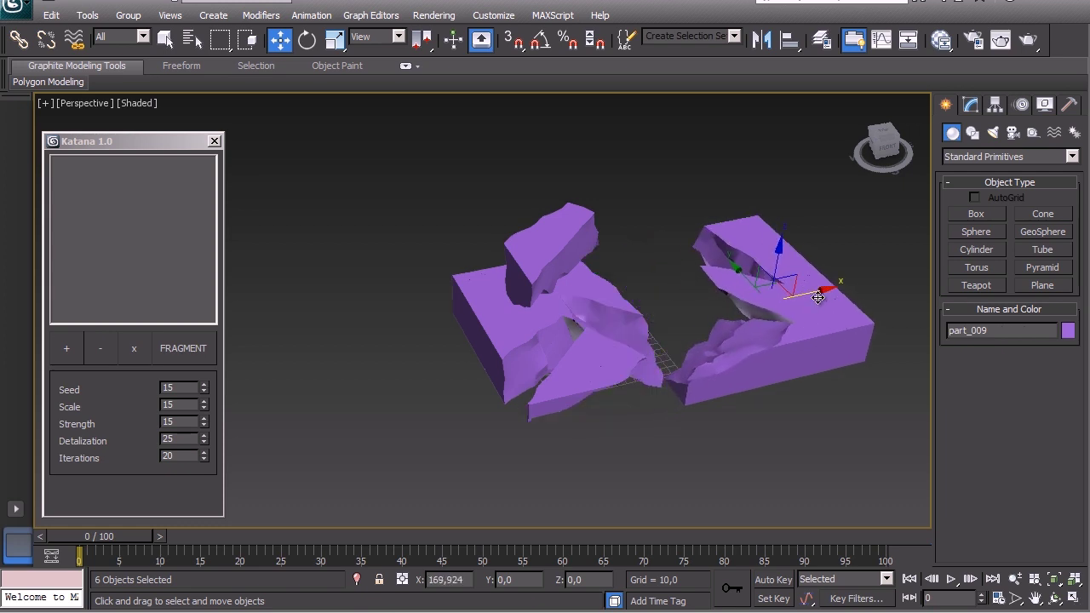
{"action": "mouse_move", "coordinate": [797, 333]}
{"action": "middle_mouse_down", "text": "alt"}
{"action": "mouse_move", "coordinate": [916, 303]}
{"action": "mouse_move", "coordinate": [890, 289]}
{"action": "mouse_move", "coordinate": [817, 313]}
{"action": "mouse_move", "coordinate": [799, 347]}
{"action": "mouse_move", "coordinate": [704, 361]}
{"action": "middle_mouse_up", "text": "alt"}
{"action": "key", "text": "F4"}
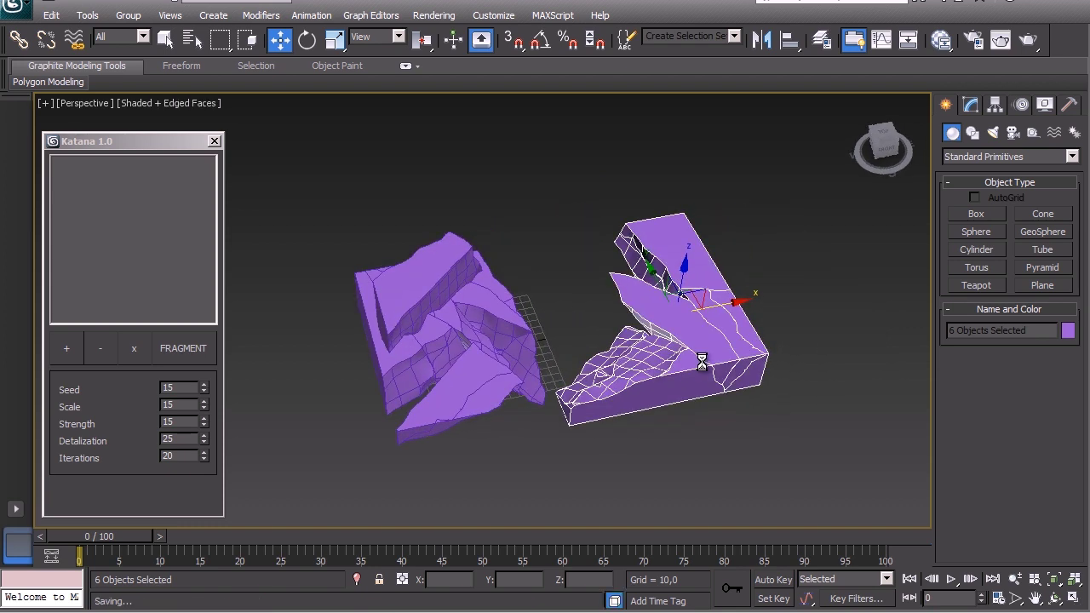
Delete all fragments and draw a new lavender box about 214 × 247 units
{"action": "key", "text": "ctrl+a"}
{"action": "key", "text": "Delete"}
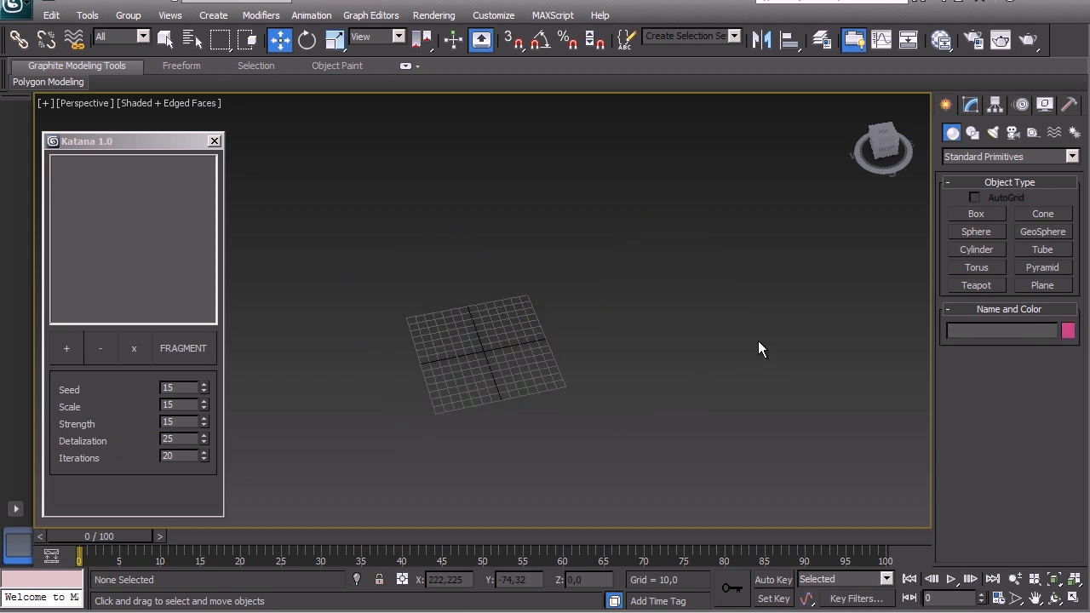
{"action": "left_click", "coordinate": [963, 214]}
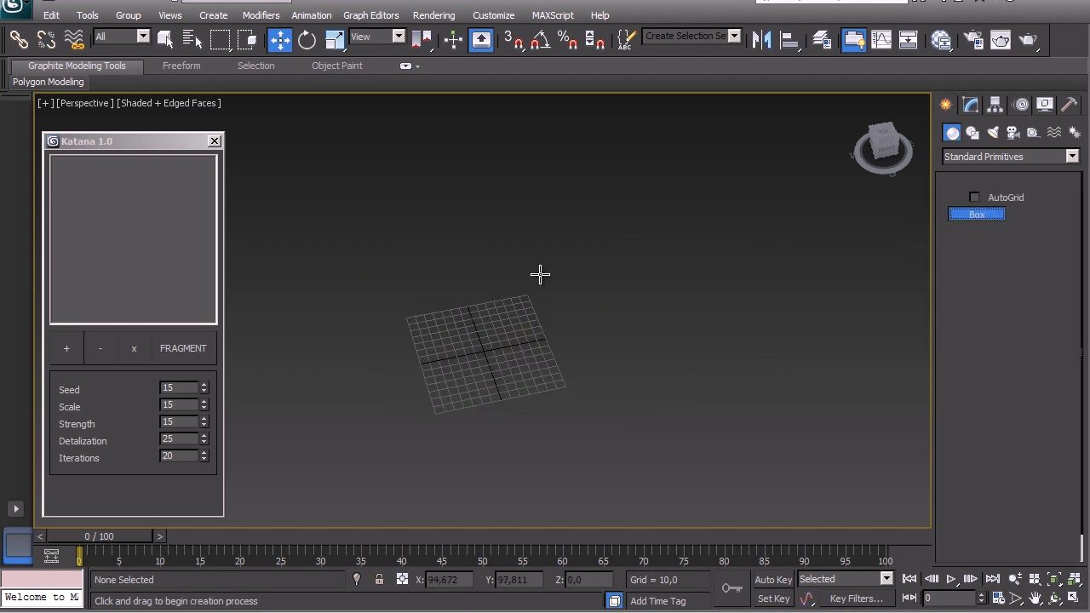
{"action": "left_click_drag", "start_coordinate": [540, 273], "coordinate": [502, 298]}
{"action": "left_click_drag", "start_coordinate": [470, 341], "coordinate": [358, 459]}
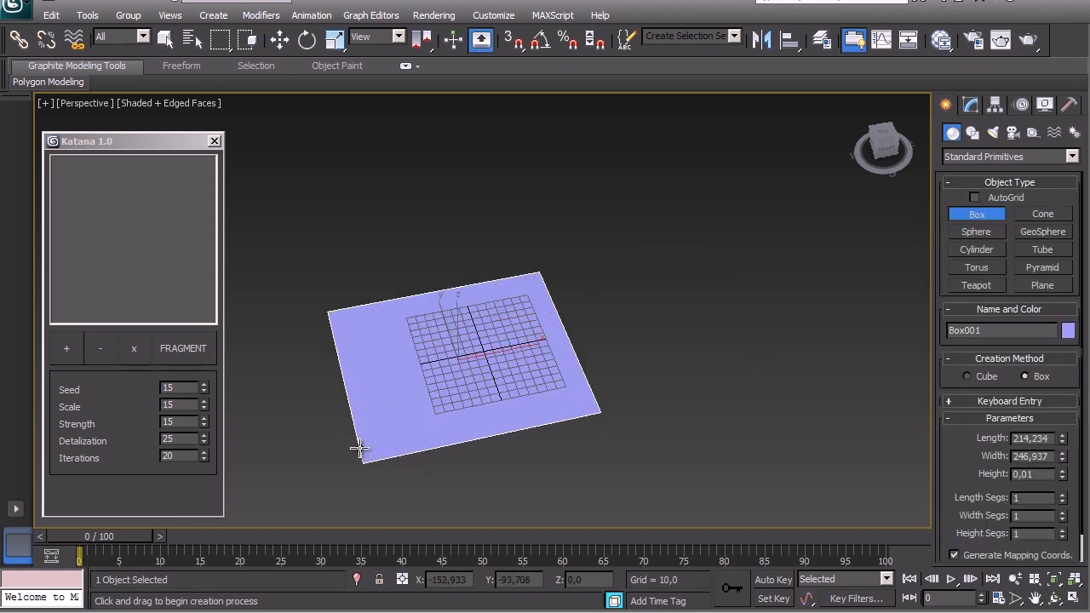
{"action": "left_click", "coordinate": [351, 410]}
{"action": "right_click", "coordinate": [307, 389]}
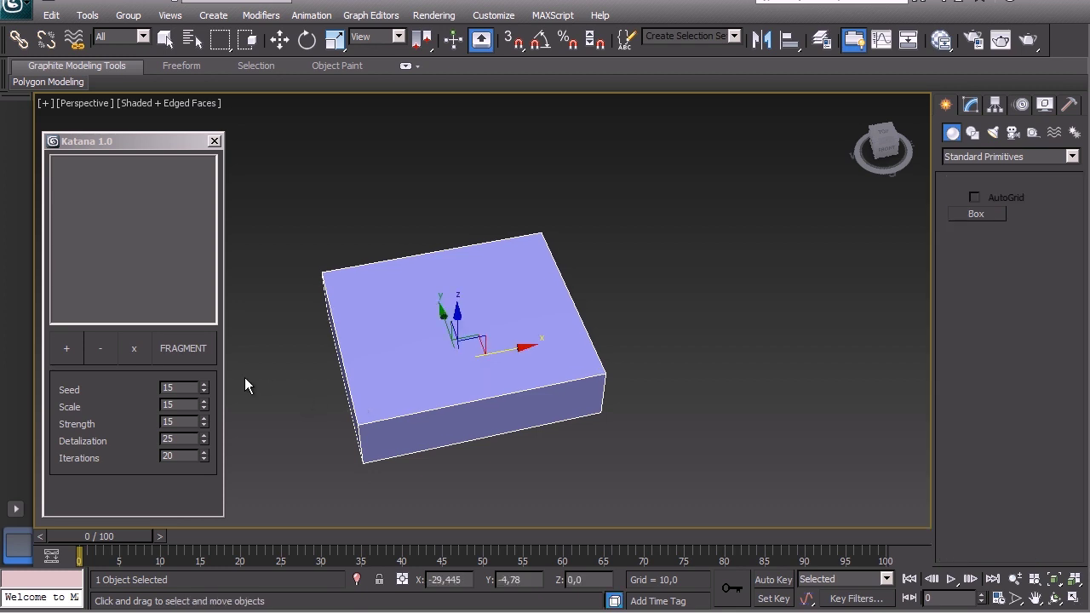
Fragment the lavender box into part_001 and part_002, then add both to Katana's list
{"action": "left_click", "coordinate": [64, 340]}
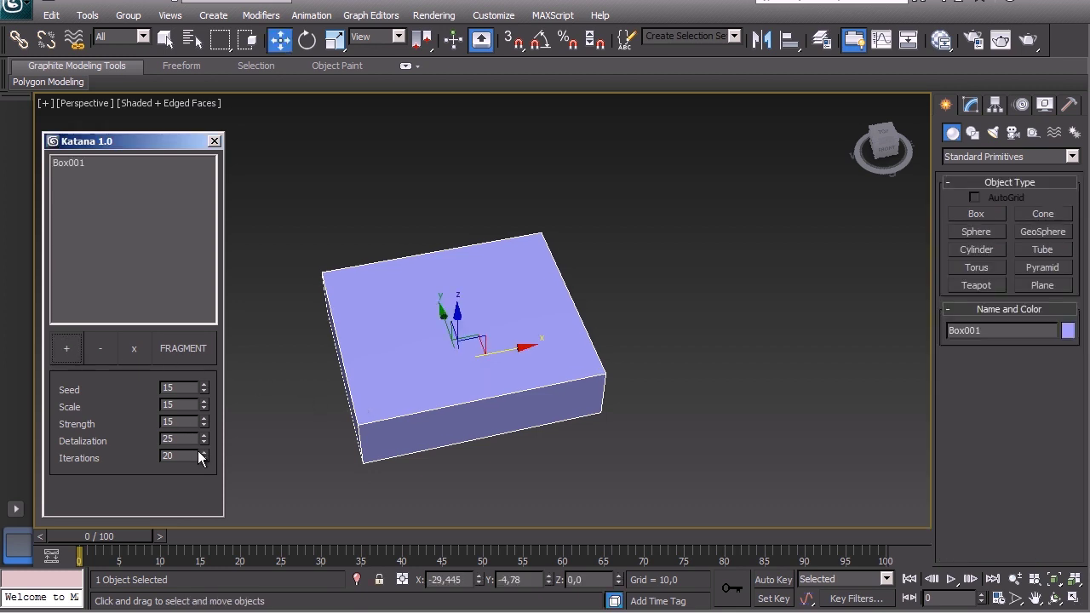
{"action": "left_click", "coordinate": [183, 348]}
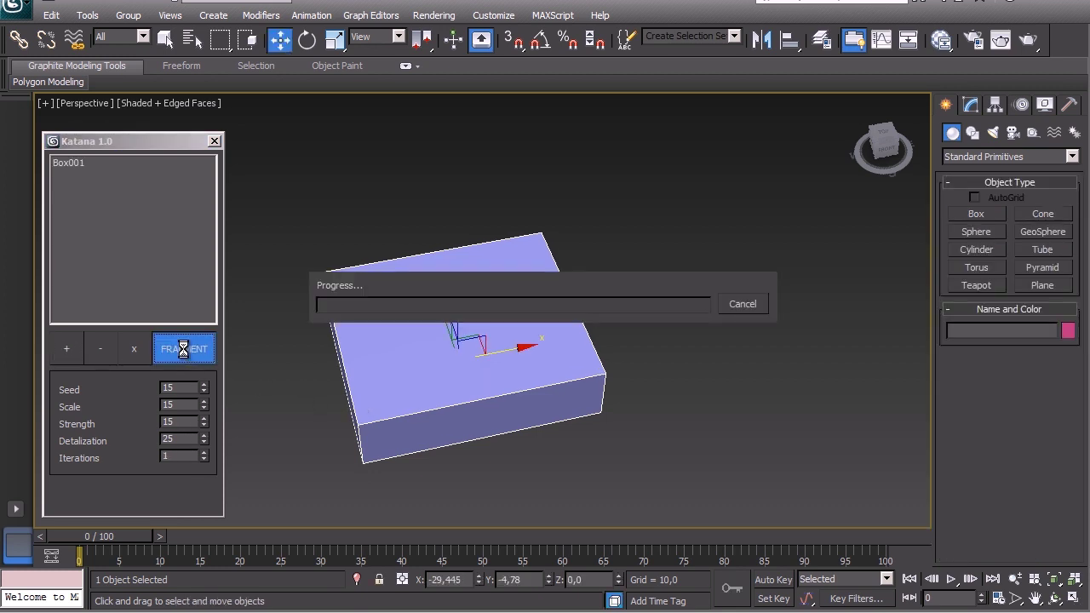
{"action": "left_click", "coordinate": [385, 338]}
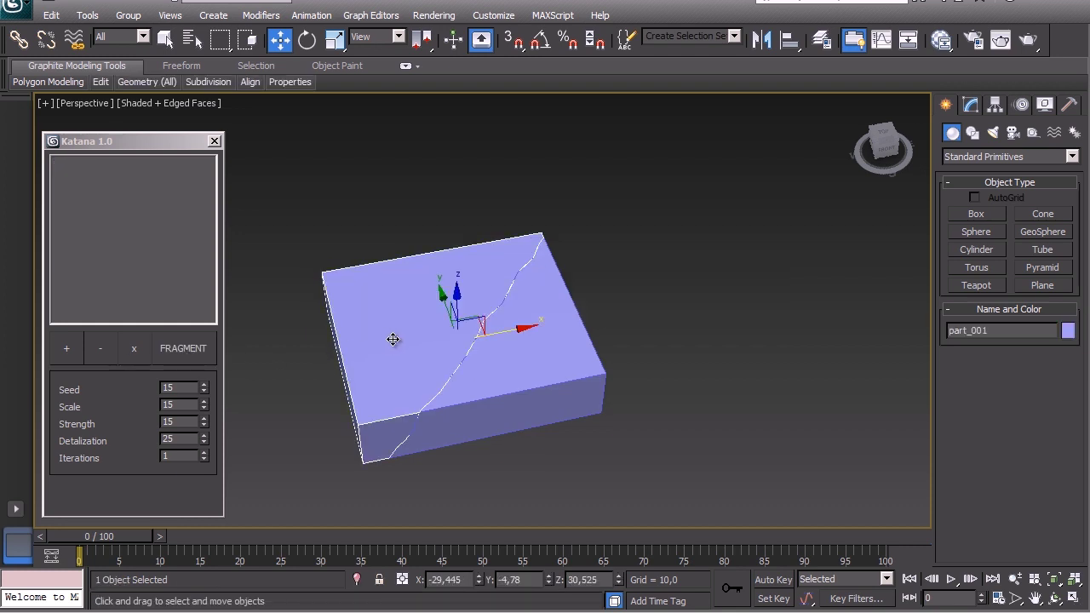
{"action": "left_click", "coordinate": [508, 358], "text": "ctrl"}
{"action": "left_click", "coordinate": [65, 351]}
{"action": "type", "text": "5"}
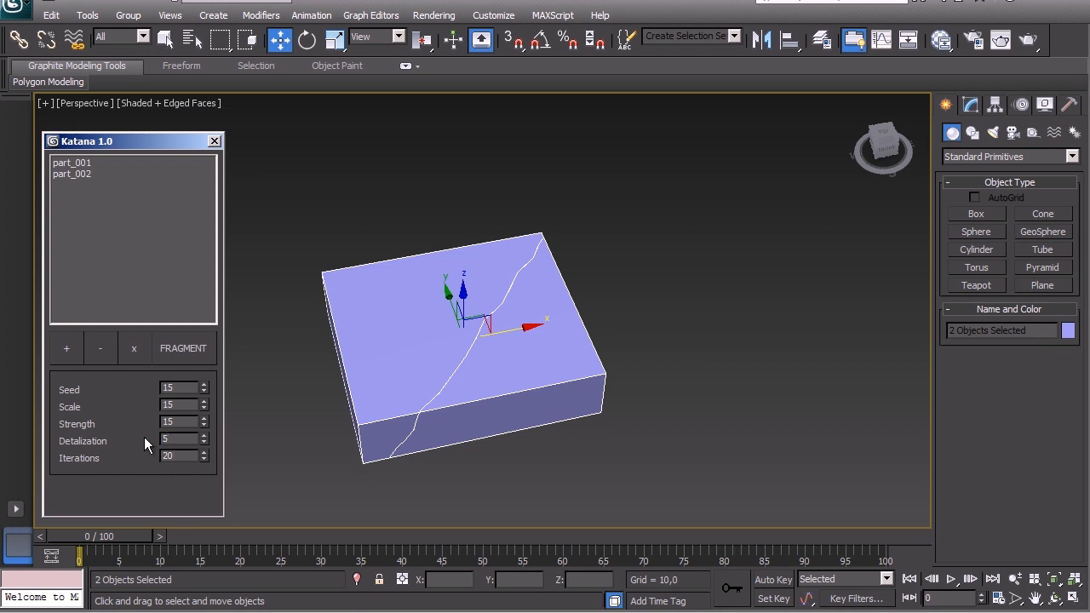
Run Katana's FRAGMENT pass on both lavender box pieces, cancelling the progress dialog when finished
{"action": "left_click", "coordinate": [177, 351]}
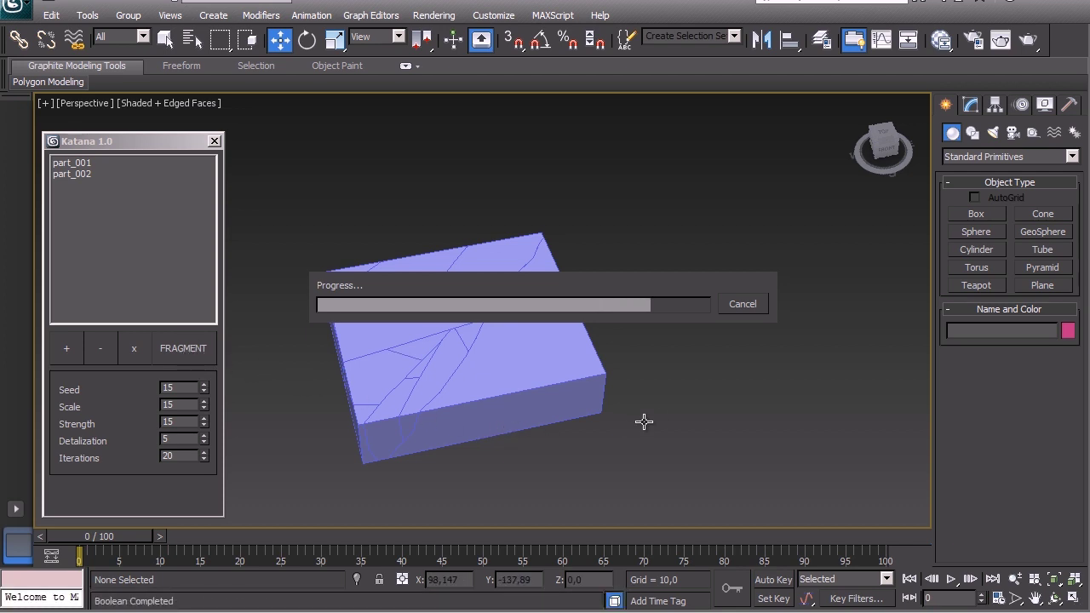
{"action": "left_click", "coordinate": [736, 306]}
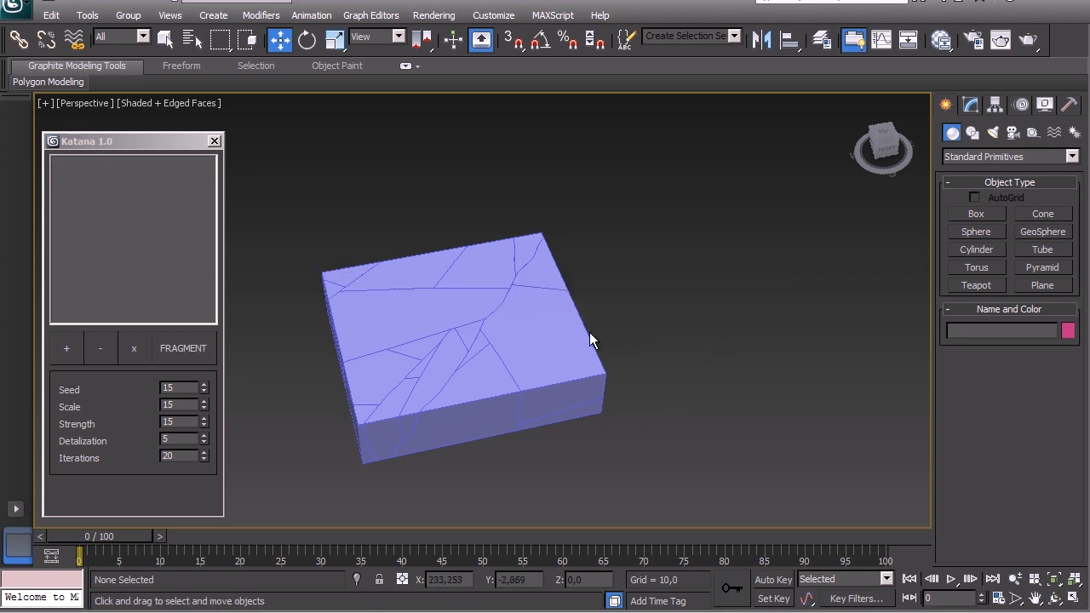
Pull fragment part_029 out to the right of the cracked block
{"action": "left_click", "coordinate": [539, 339]}
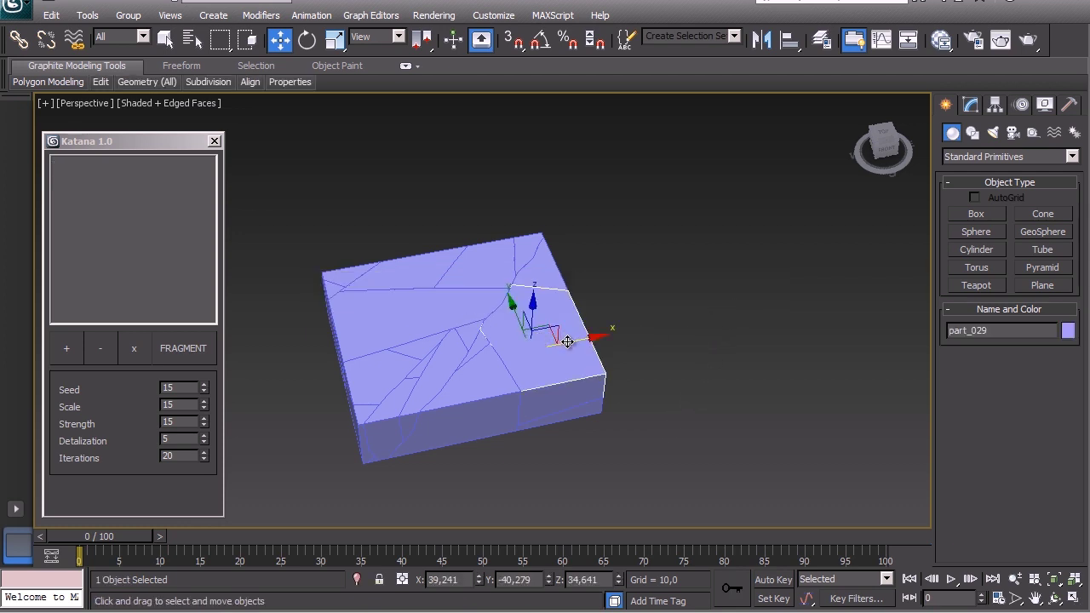
{"action": "left_click_drag", "start_coordinate": [567, 342], "coordinate": [739, 321]}
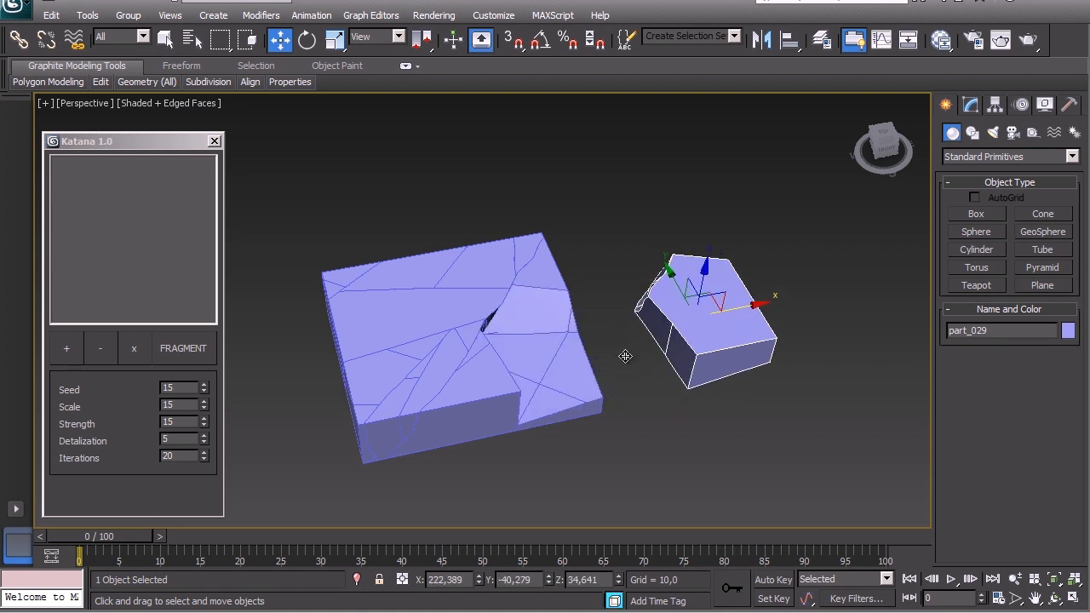
{"action": "mouse_move", "coordinate": [603, 360]}
{"action": "middle_mouse_down", "text": "alt"}
{"action": "mouse_move", "coordinate": [708, 364]}
{"action": "mouse_move", "coordinate": [825, 331]}
{"action": "mouse_move", "coordinate": [680, 325]}
{"action": "mouse_move", "coordinate": [723, 215]}
{"action": "mouse_move", "coordinate": [701, 275]}
{"action": "mouse_move", "coordinate": [612, 344]}
{"action": "mouse_move", "coordinate": [433, 338]}
{"action": "middle_mouse_up", "text": "alt"}
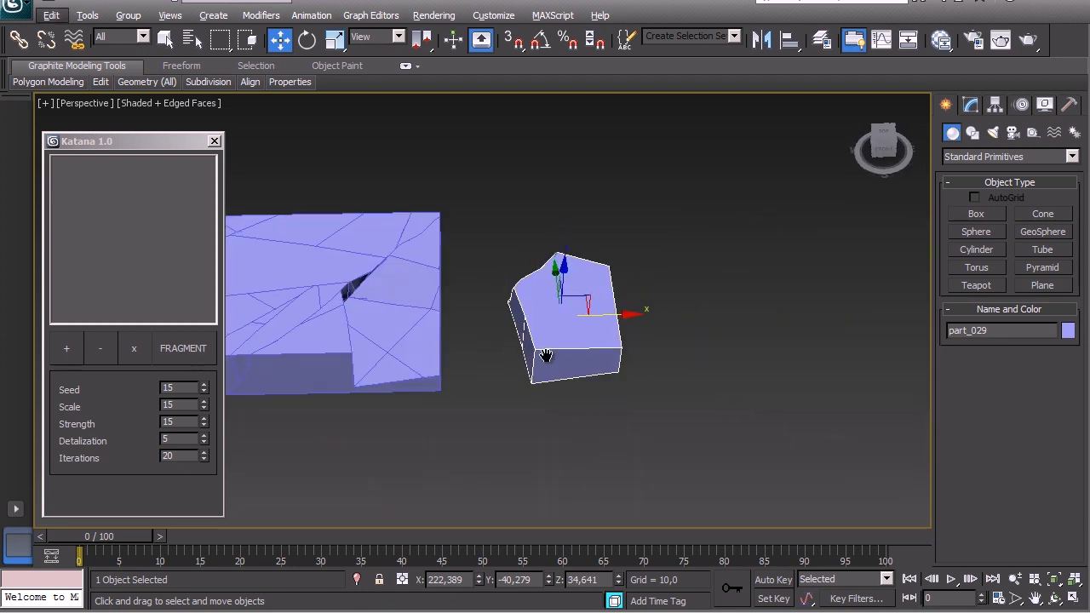
{"action": "middle_click_drag", "start_coordinate": [545, 355], "coordinate": [598, 365]}
Slide fragment part_024 to the right and lift it above the block
{"action": "left_click", "coordinate": [507, 370]}
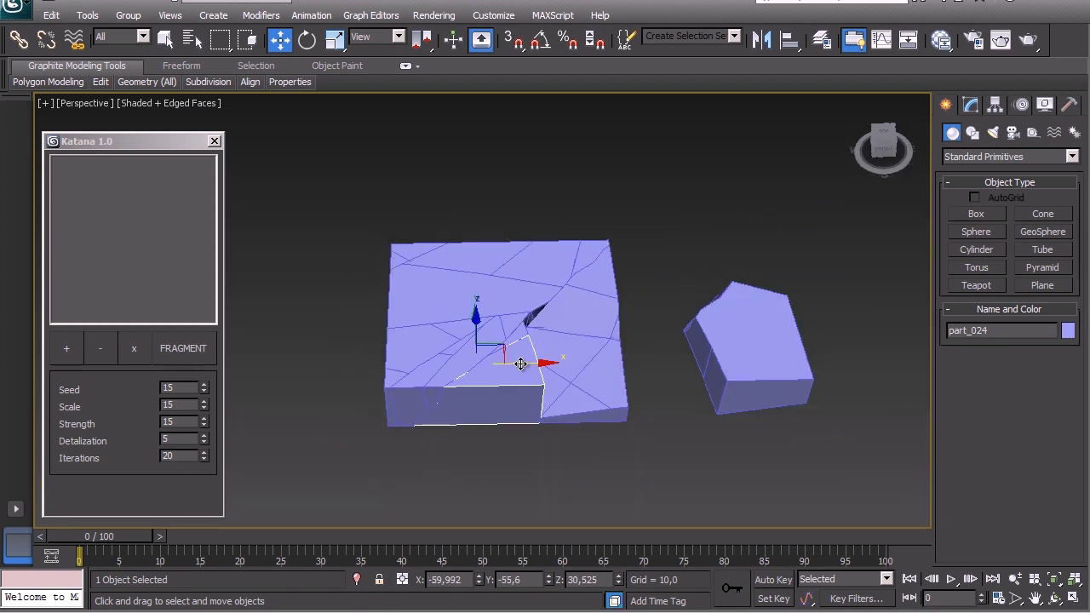
{"action": "mouse_move", "coordinate": [591, 366]}
{"action": "left_mouse_down"}
{"action": "mouse_move", "coordinate": [657, 365]}
{"action": "mouse_move", "coordinate": [674, 378]}
{"action": "left_mouse_up"}
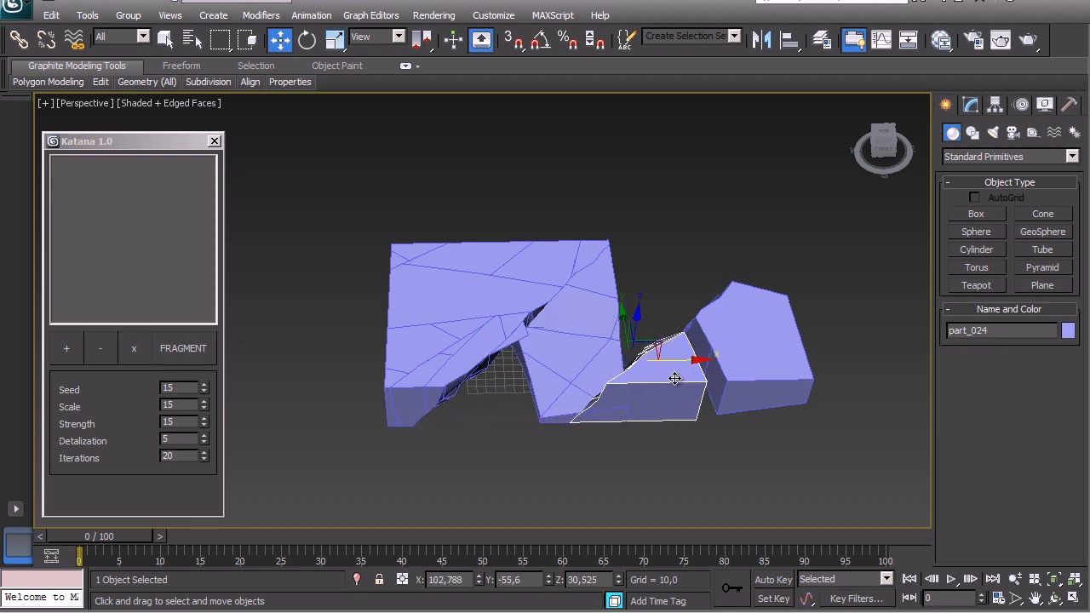
{"action": "middle_click_drag", "start_coordinate": [679, 393], "coordinate": [920, 382], "text": "alt"}
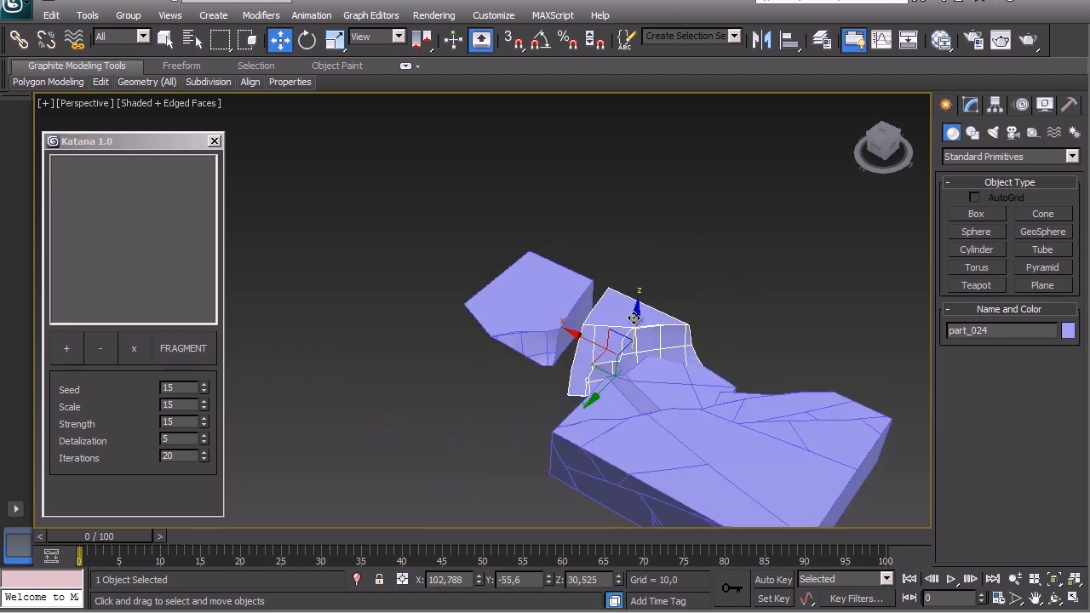
{"action": "left_click_drag", "start_coordinate": [633, 318], "coordinate": [651, 194]}
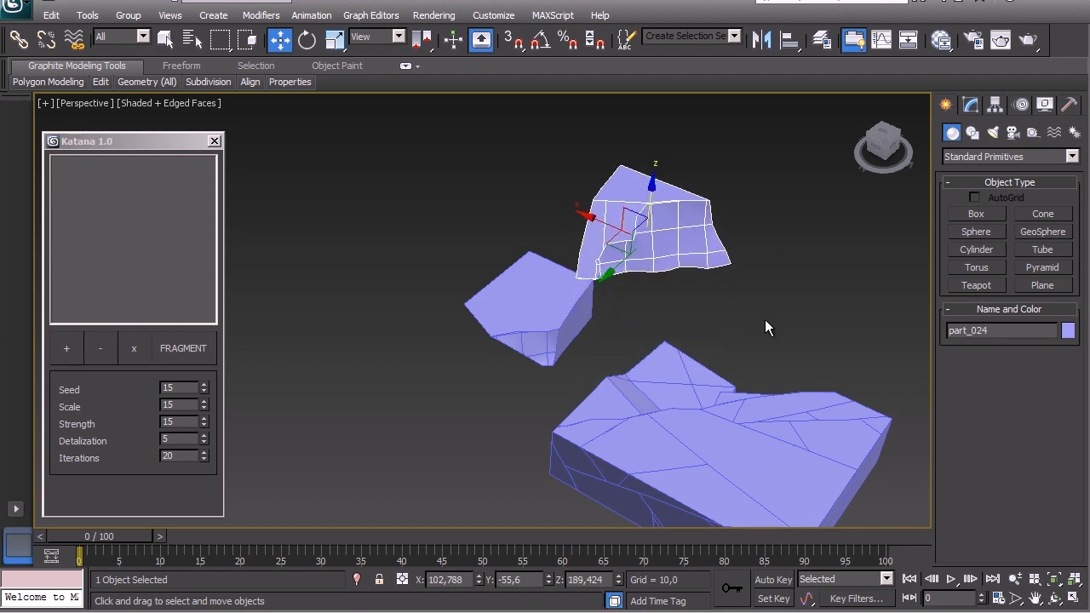
Select all 27 slab fragments and delete them, leaving the bare grid
{"action": "mouse_move", "coordinate": [765, 320]}
{"action": "middle_mouse_down", "text": "alt"}
{"action": "mouse_move", "coordinate": [721, 238]}
{"action": "mouse_move", "coordinate": [546, 253]}
{"action": "mouse_move", "coordinate": [545, 360]}
{"action": "mouse_move", "coordinate": [544, 317]}
{"action": "middle_mouse_up", "text": "alt"}
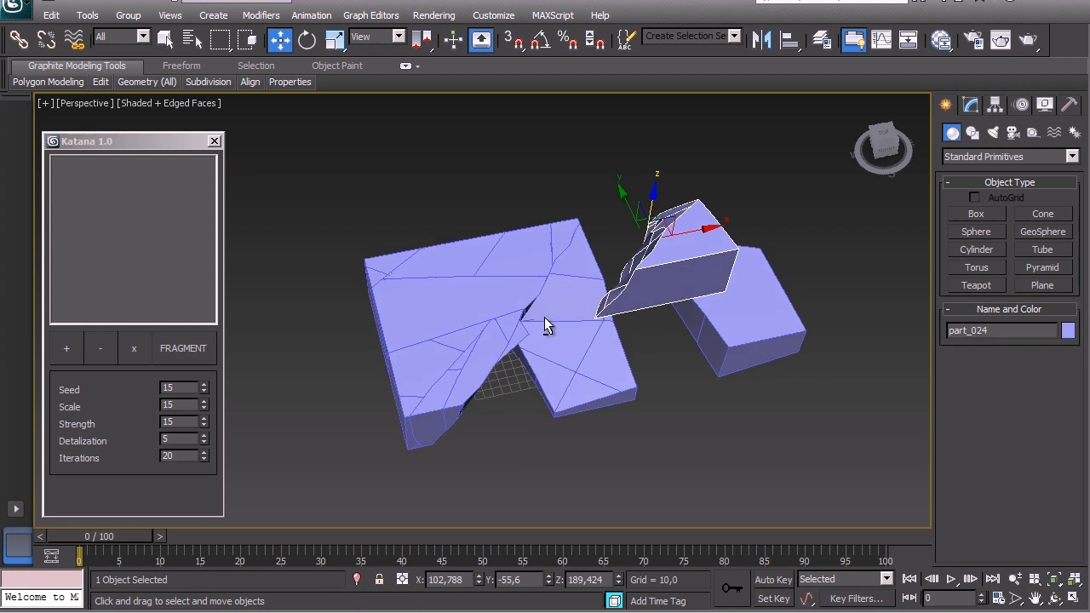
{"action": "double_click", "coordinate": [549, 319]}
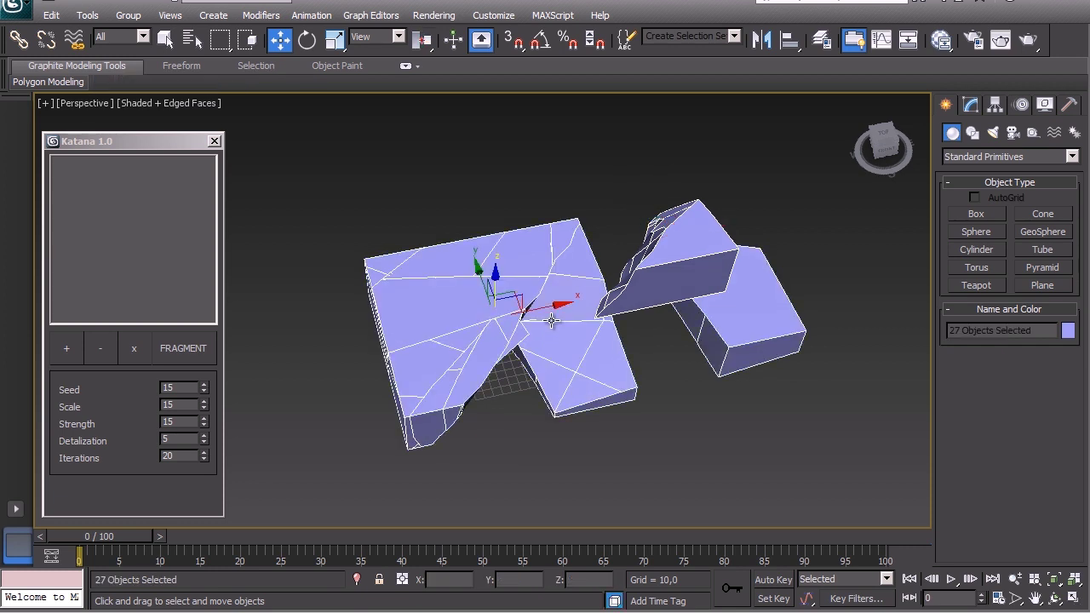
{"action": "mouse_move", "coordinate": [552, 319]}
{"action": "middle_mouse_down", "text": "alt"}
{"action": "mouse_move", "coordinate": [571, 280]}
{"action": "mouse_move", "coordinate": [579, 314]}
{"action": "mouse_move", "coordinate": [658, 354]}
{"action": "middle_mouse_up", "text": "alt"}
Unhide the pink vase Line001, add it to the Katana list, and fragment it
{"action": "right_click", "coordinate": [658, 354]}
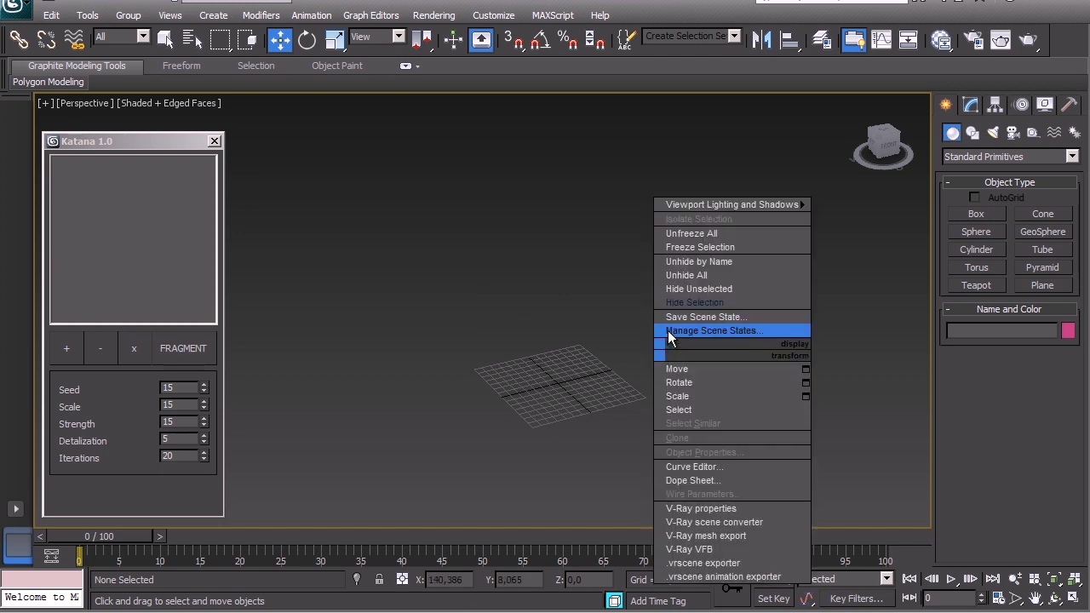
{"action": "left_click", "coordinate": [692, 275]}
{"action": "mouse_move", "coordinate": [649, 288]}
{"action": "middle_mouse_down"}
{"action": "mouse_move", "coordinate": [654, 426]}
{"action": "mouse_move", "coordinate": [602, 335]}
{"action": "middle_mouse_up"}
{"action": "left_click", "coordinate": [581, 283]}
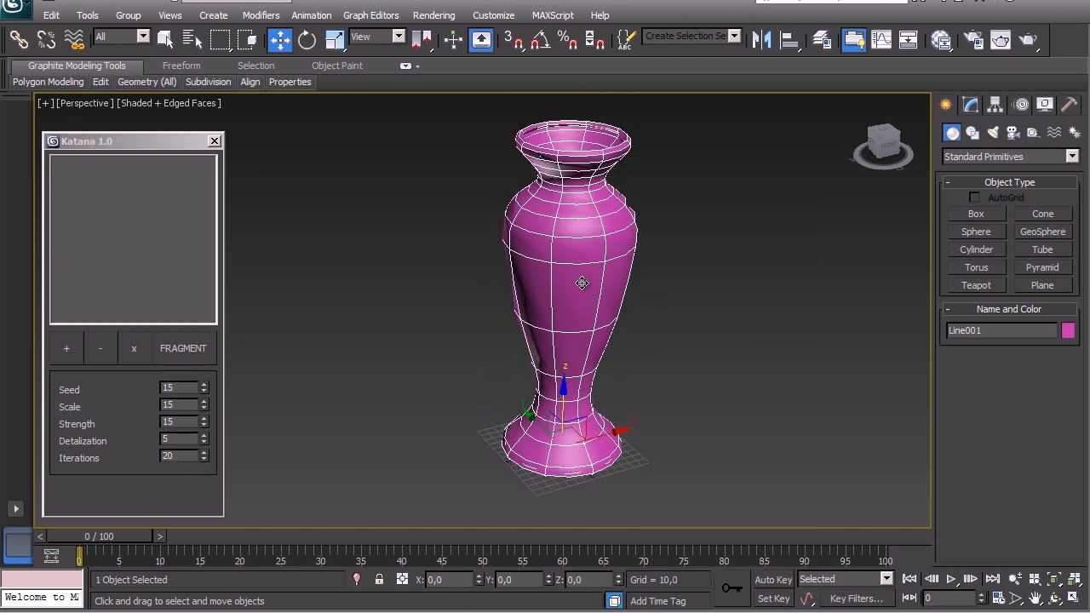
{"action": "left_click", "coordinate": [67, 349]}
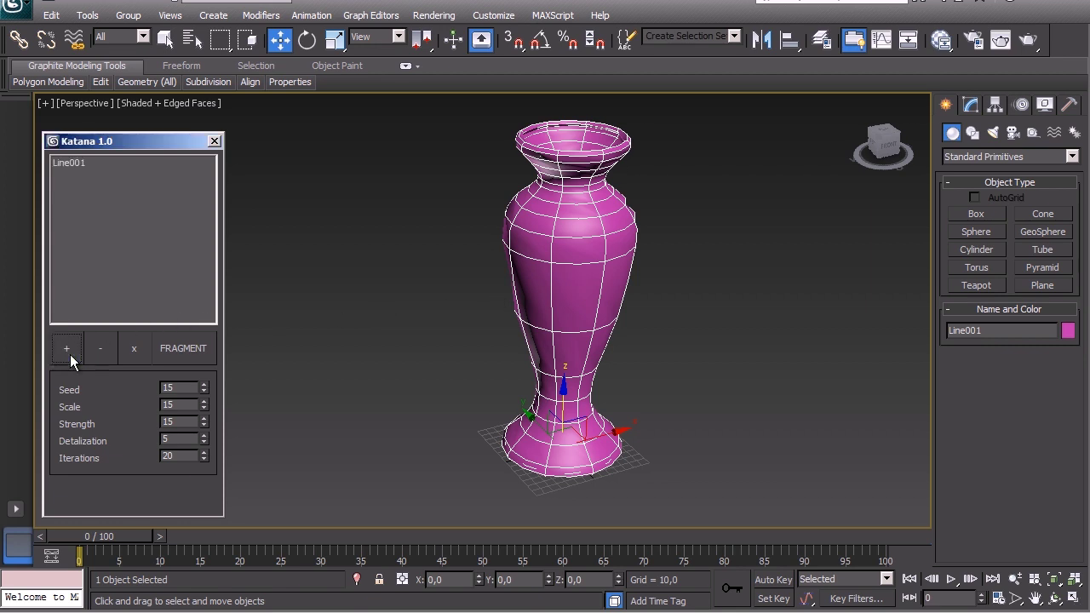
{"action": "left_click", "coordinate": [196, 348]}
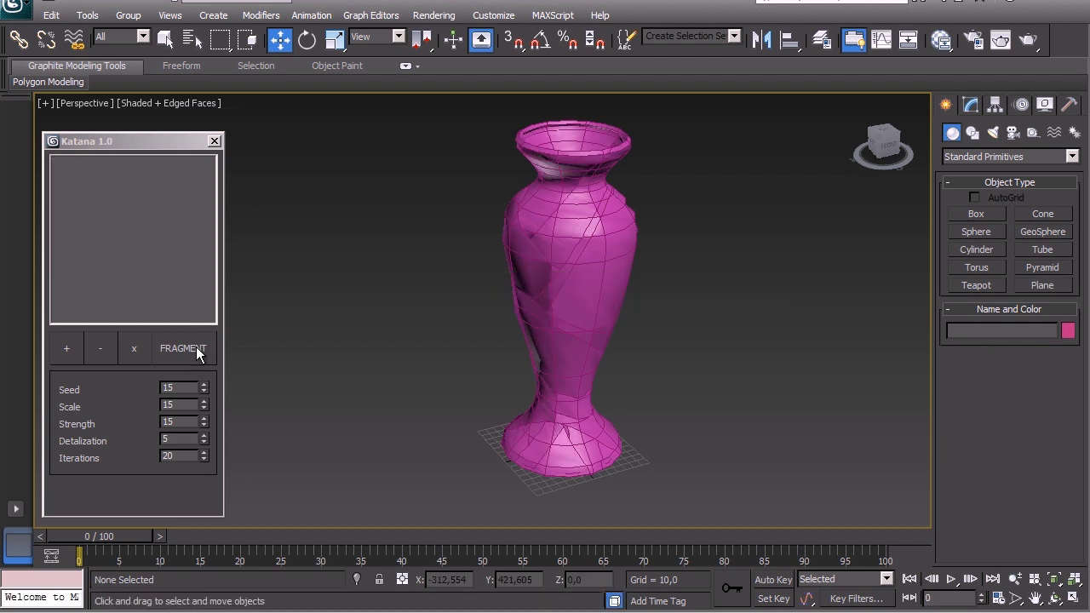
Make all 21 vase fragments MassFX dynamic rigid bodies and switch the view to Shaded without edges
{"action": "key", "text": "ctrl+a"}
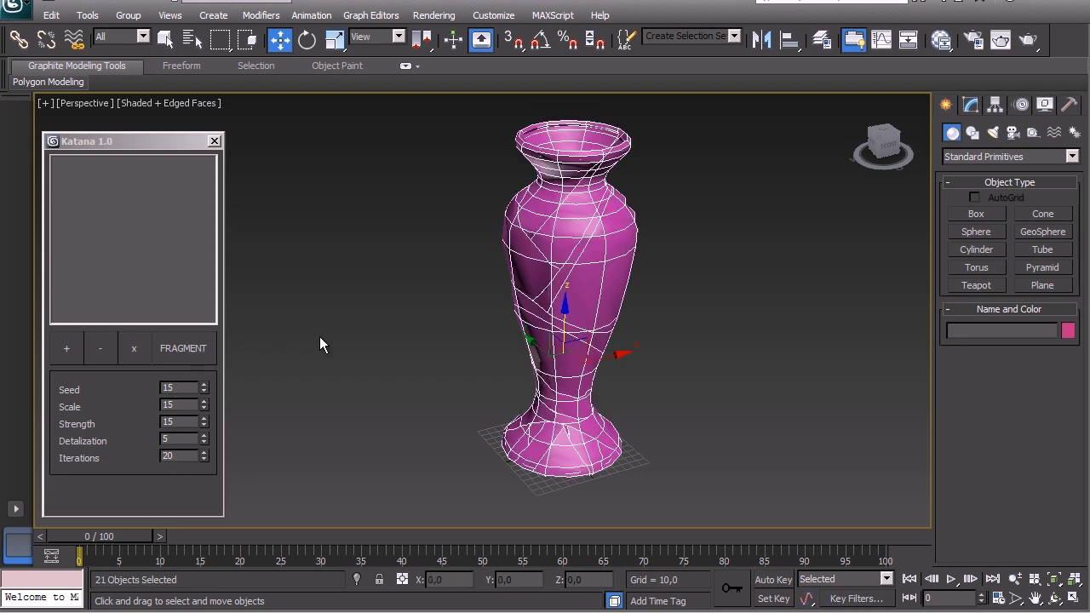
{"action": "right_click", "coordinate": [1066, 61]}
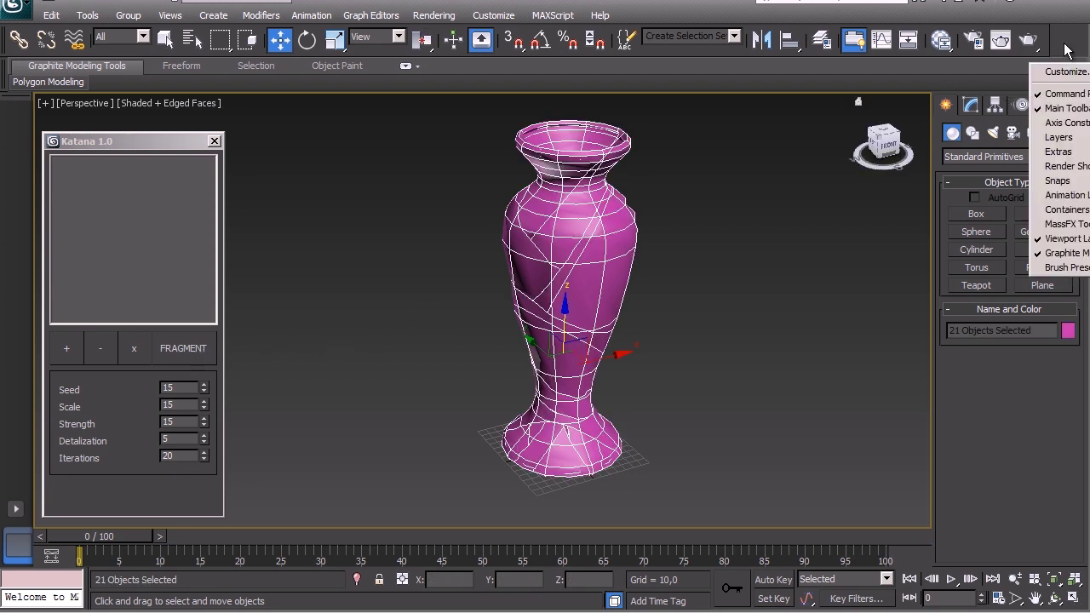
{"action": "left_click", "coordinate": [1061, 224]}
{"action": "left_click", "coordinate": [724, 147]}
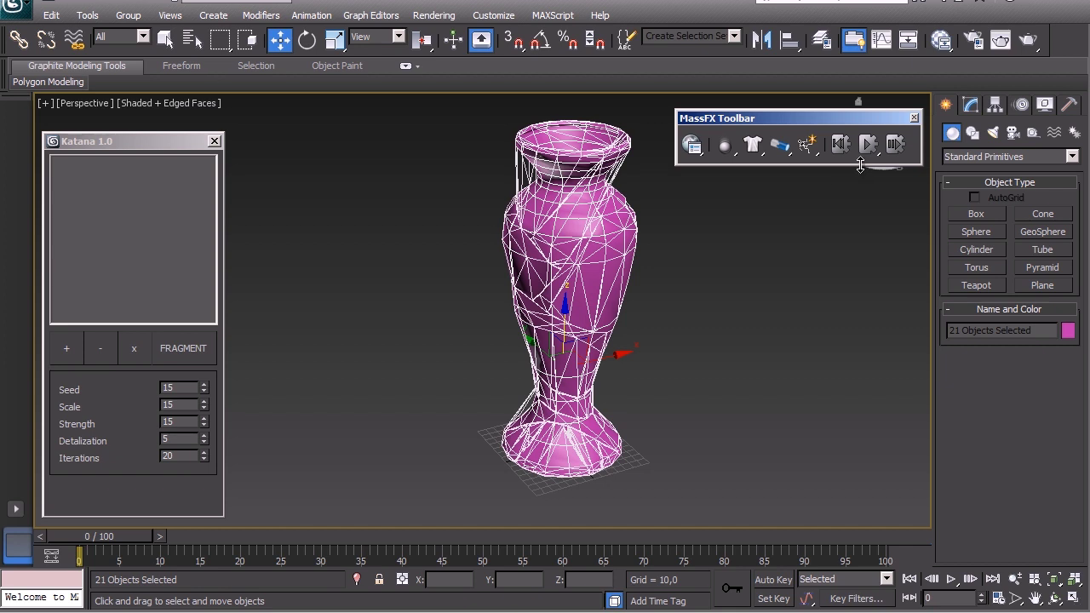
{"action": "key", "text": "F4"}
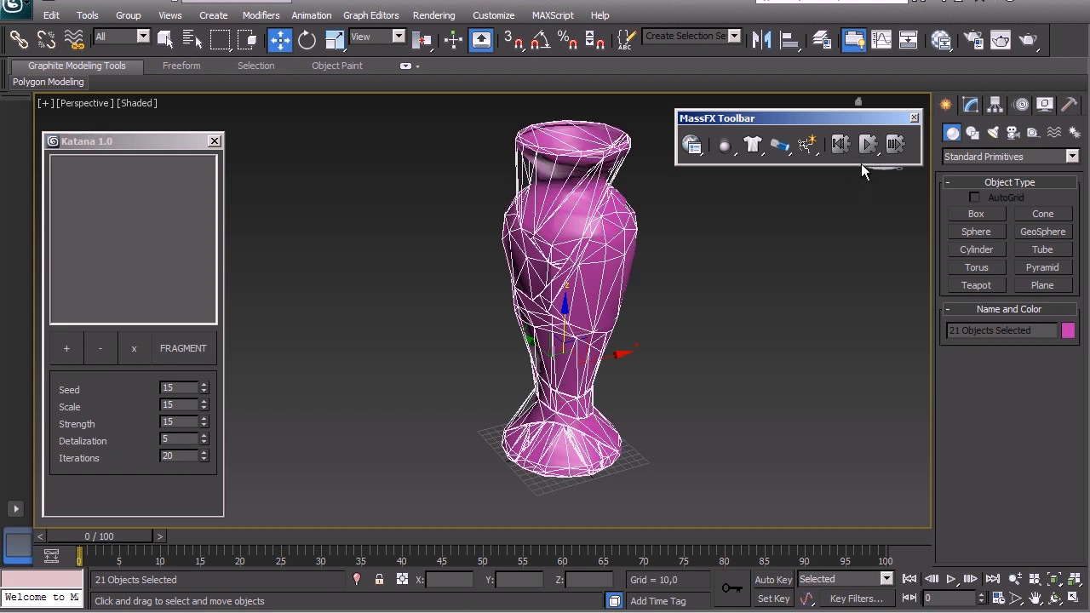
{"action": "left_click", "coordinate": [860, 167]}
Run the MassFX simulation to frame 100, following the vase shards as they scatter
{"action": "left_click", "coordinate": [868, 145]}
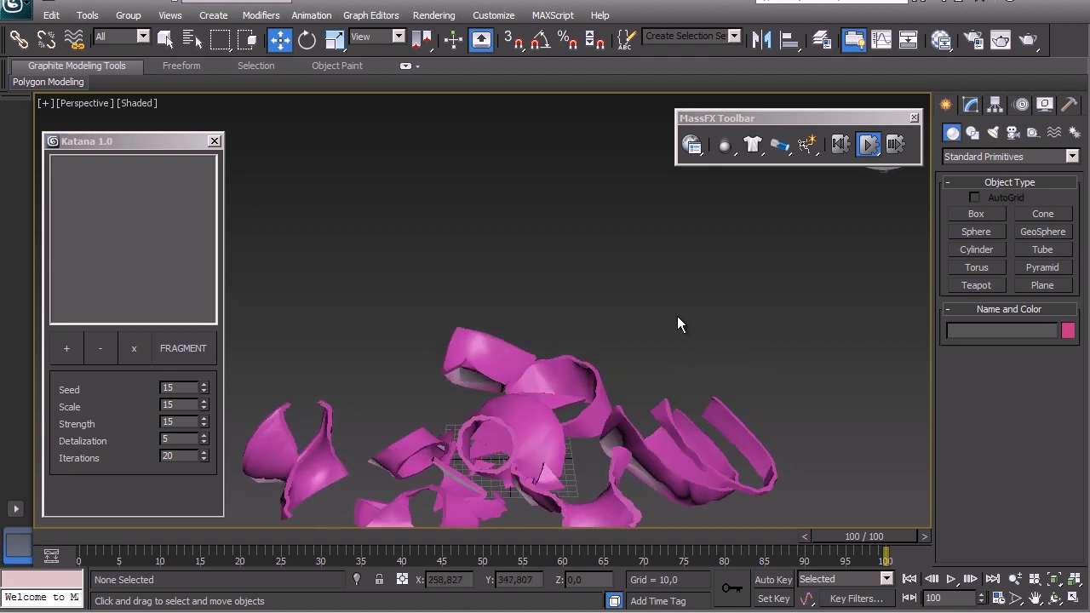
{"action": "middle_click_drag", "start_coordinate": [657, 316], "coordinate": [711, 253]}
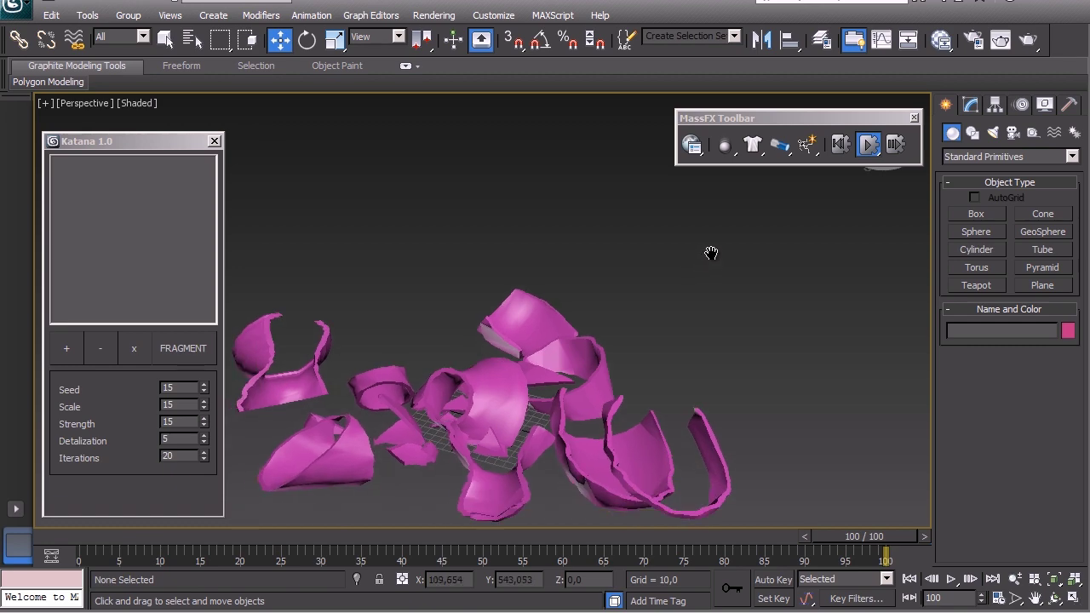